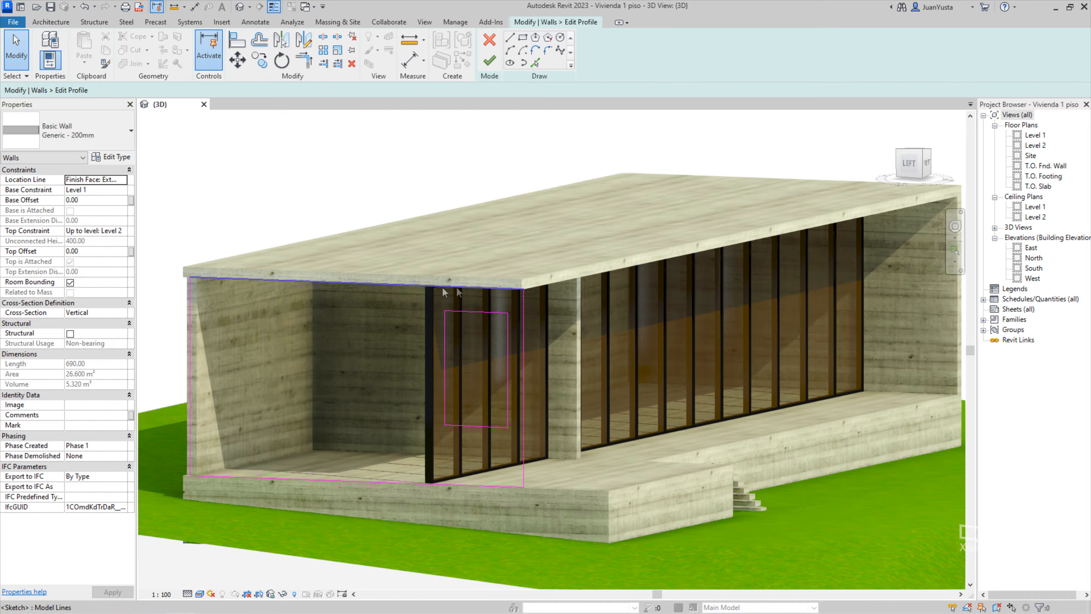
# Discard the wall's profile sketch and select the end wall of the covered terrace.
pyautogui.click(489, 60)
pyautogui.keyDown('shift'); pyautogui.moveTo(583, 351); pyautogui.dragTo(458, 366, button='middle'); pyautogui.keyUp('shift')
pyautogui.press('Escape')
pyautogui.scroll(3, 399, 398)
pyautogui.click(399, 397)
pyautogui.scroll(-3, 405, 297)
pyautogui.keyDown('shift'); pyautogui.moveTo(404, 297); pyautogui.dragTo(548, 392, button='middle'); pyautogui.keyUp('shift')
pyautogui.press('Escape')
pyautogui.keyDown('shift'); pyautogui.moveTo(573, 263); pyautogui.dragTo(352, 305, button='middle'); pyautogui.keyUp('shift')
pyautogui.click(362, 357)
pyautogui.scroll(3, 362, 356)
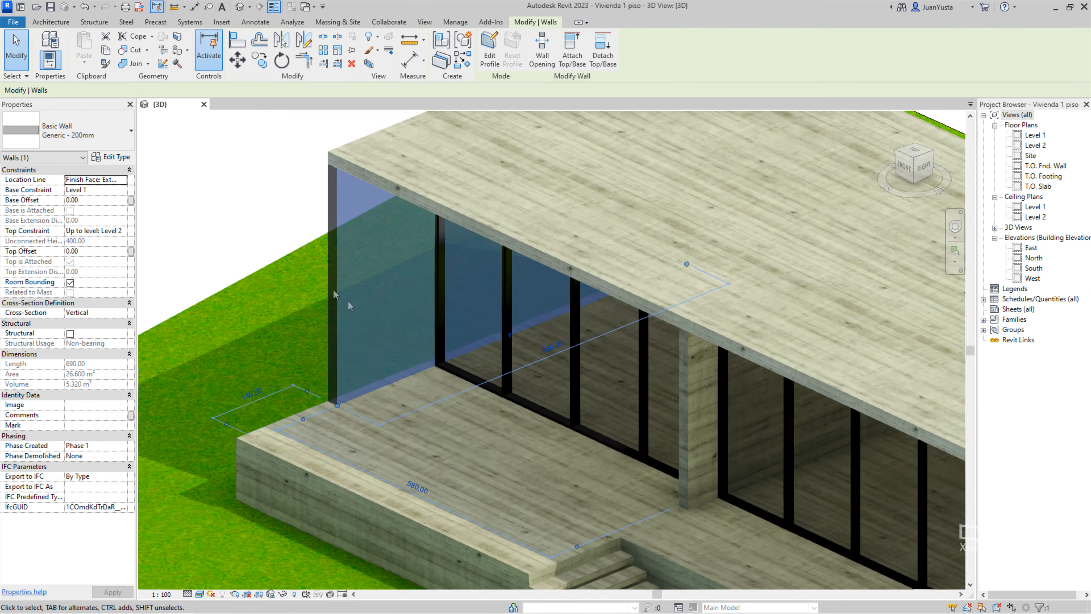
pyautogui.click(51, 22)
pyautogui.click(46, 63)
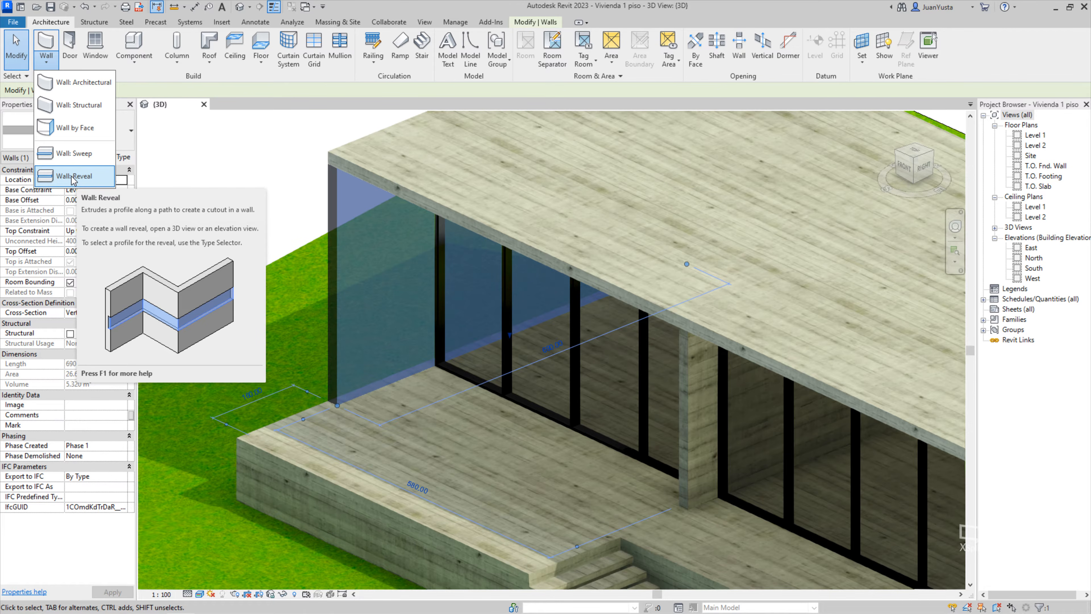
pyautogui.press('Escape')
pyautogui.press('Escape')
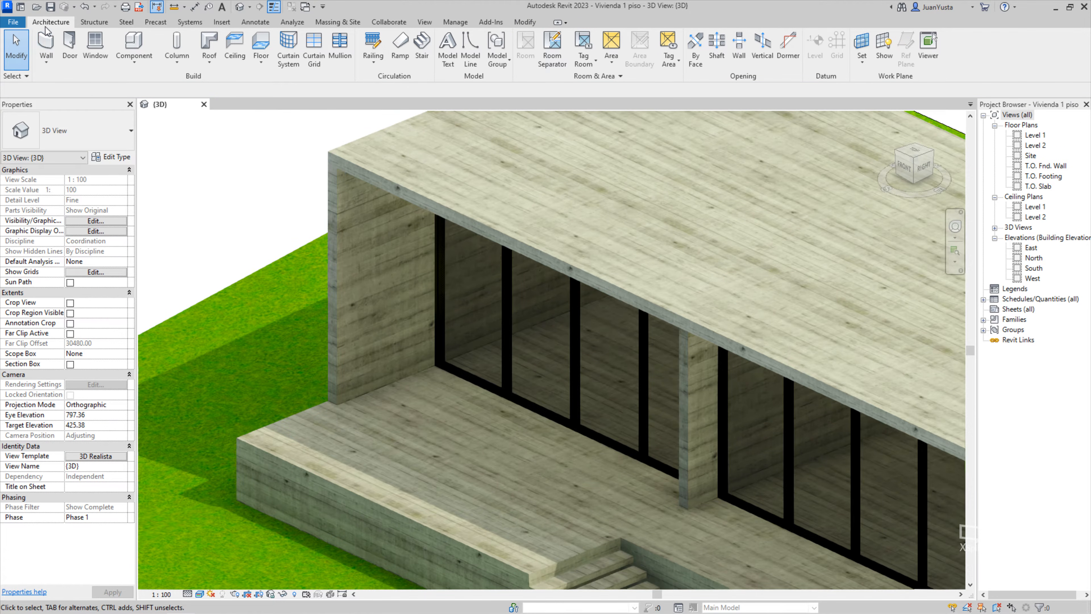
# Try placing a vertical wall reveal on the inner face of the terrace's end wall.
pyautogui.click(46, 62)
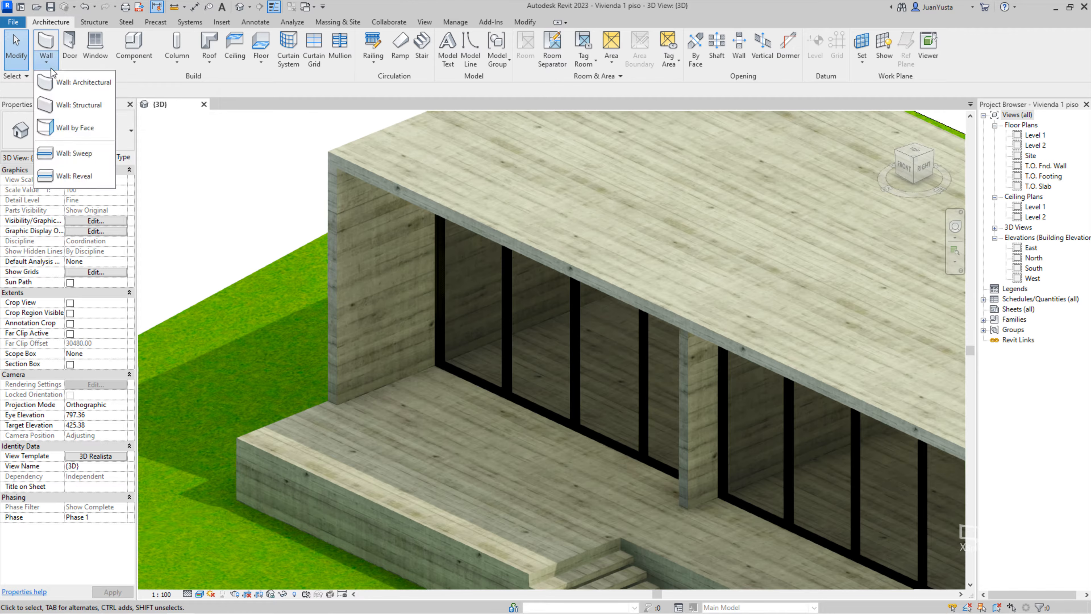
pyautogui.click(77, 177)
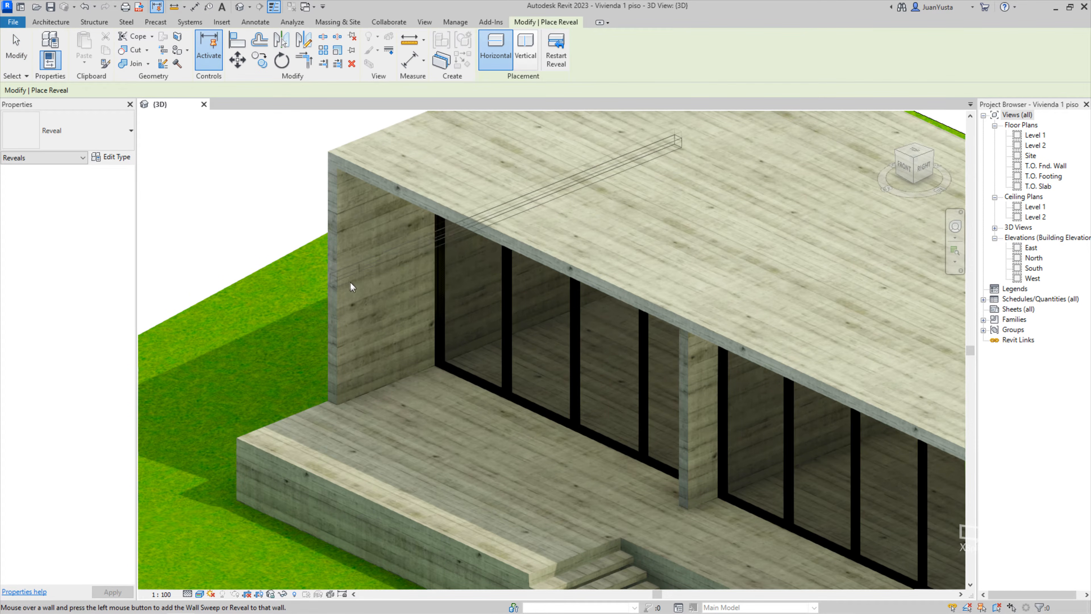
pyautogui.scroll(2, 362, 370)
pyautogui.scroll(-3, 380, 411)
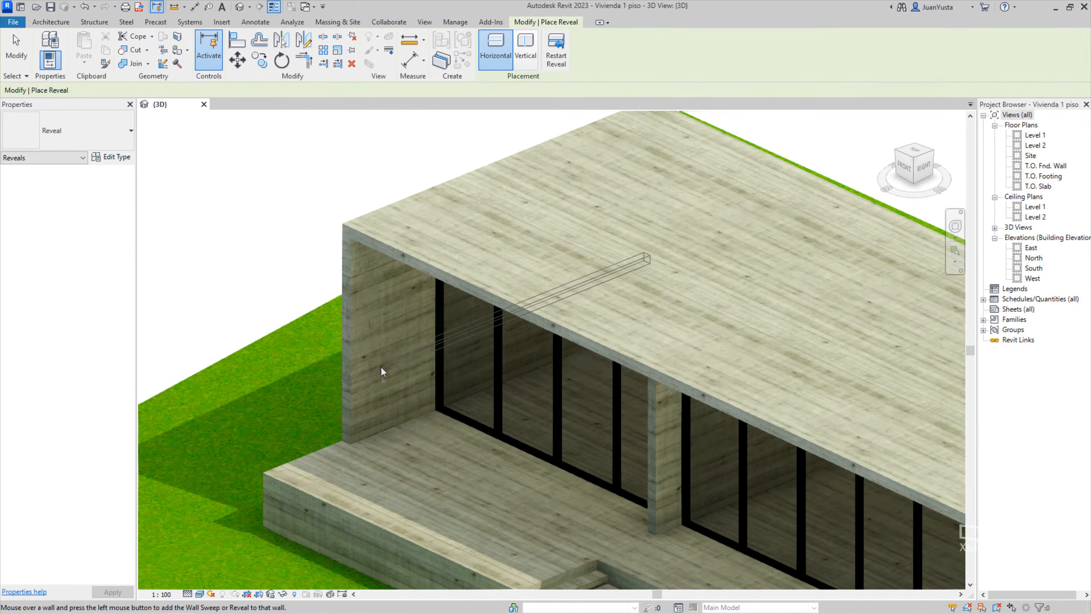
pyautogui.scroll(-3, 376, 307)
pyautogui.scroll(4, 504, 135)
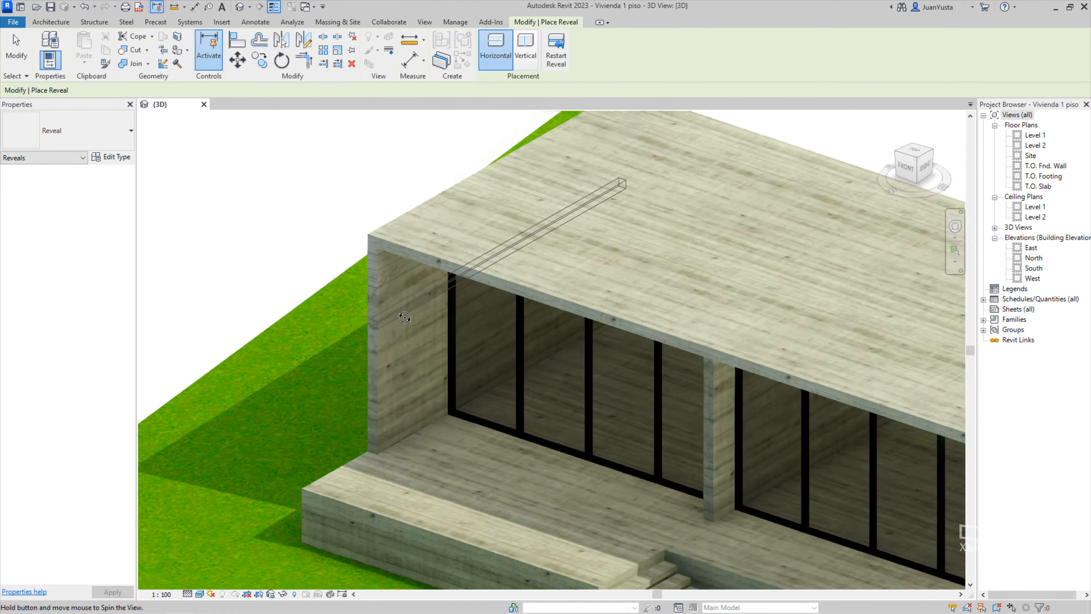
pyautogui.click(525, 48)
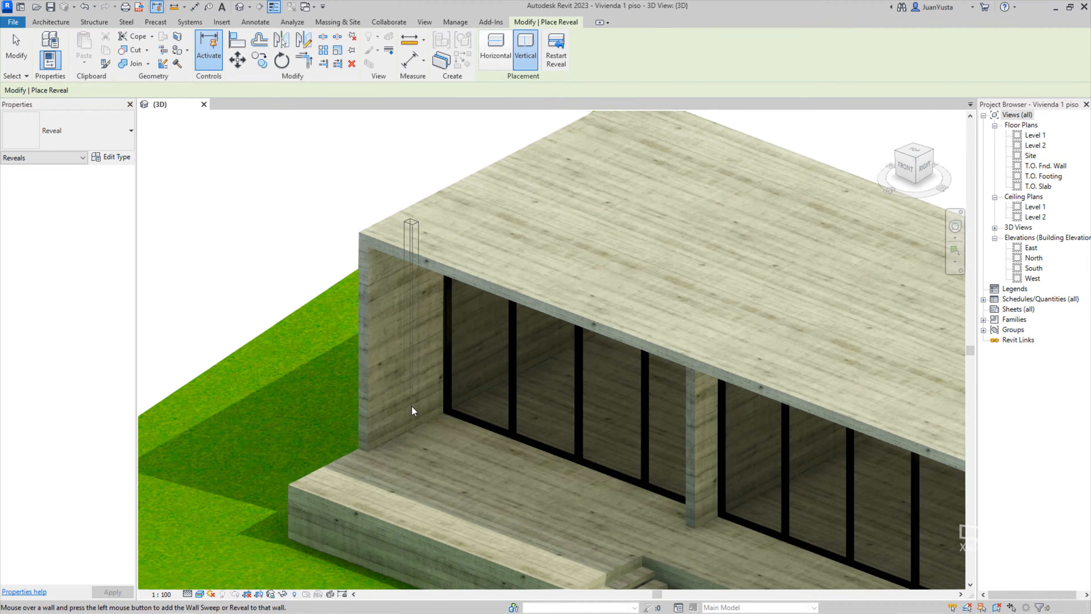
pyautogui.scroll(4, 372, 411)
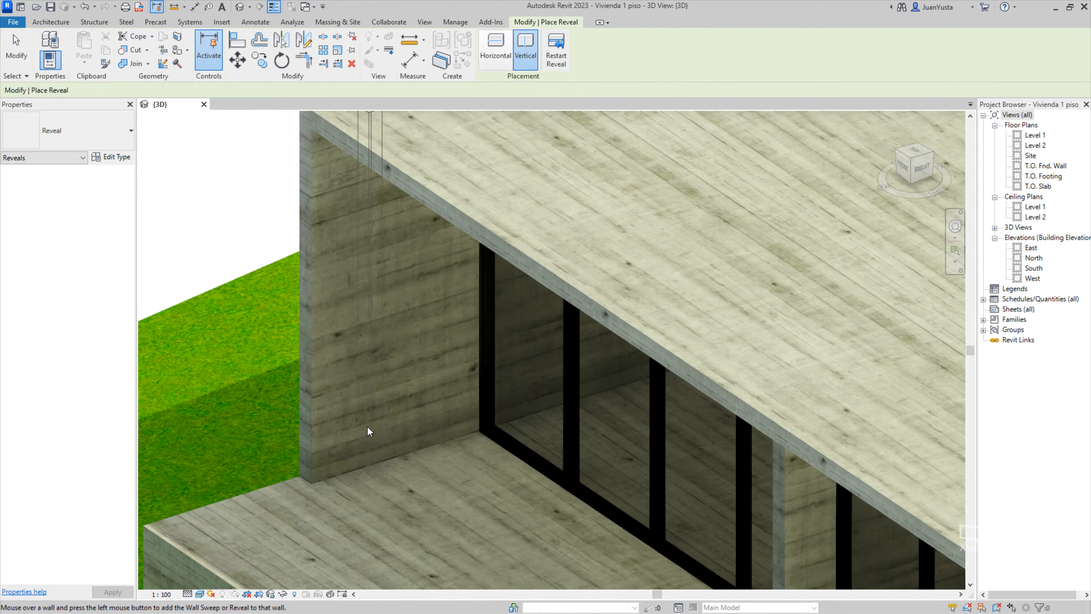
pyautogui.click(367, 427)
pyautogui.scroll(-1, 399, 366)
pyautogui.press('Escape')
pyautogui.press('Escape')
pyautogui.scroll(5, 365, 402)
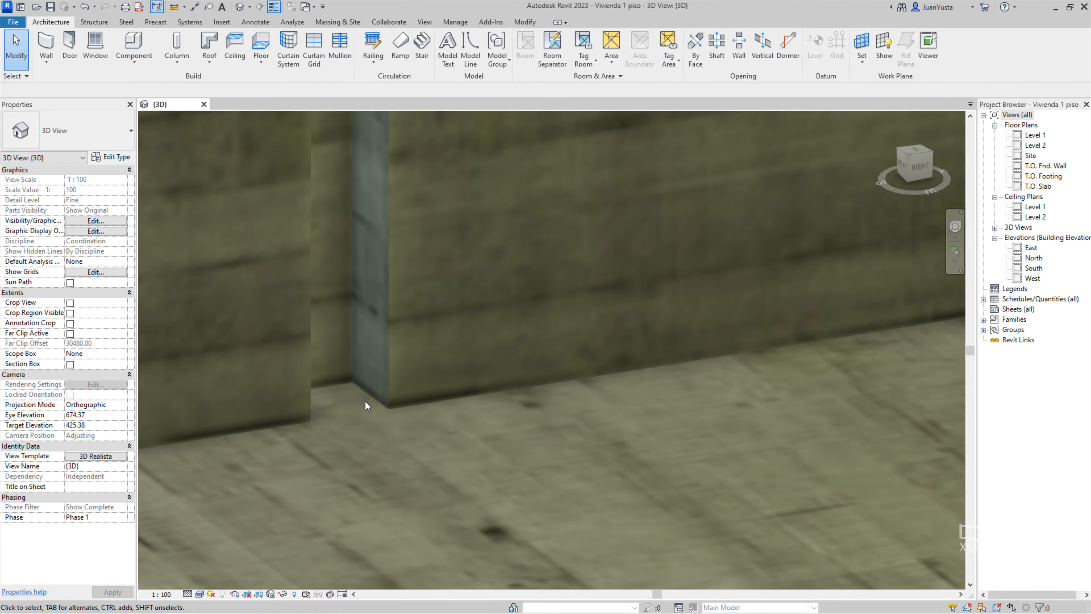
pyautogui.click(388, 399)
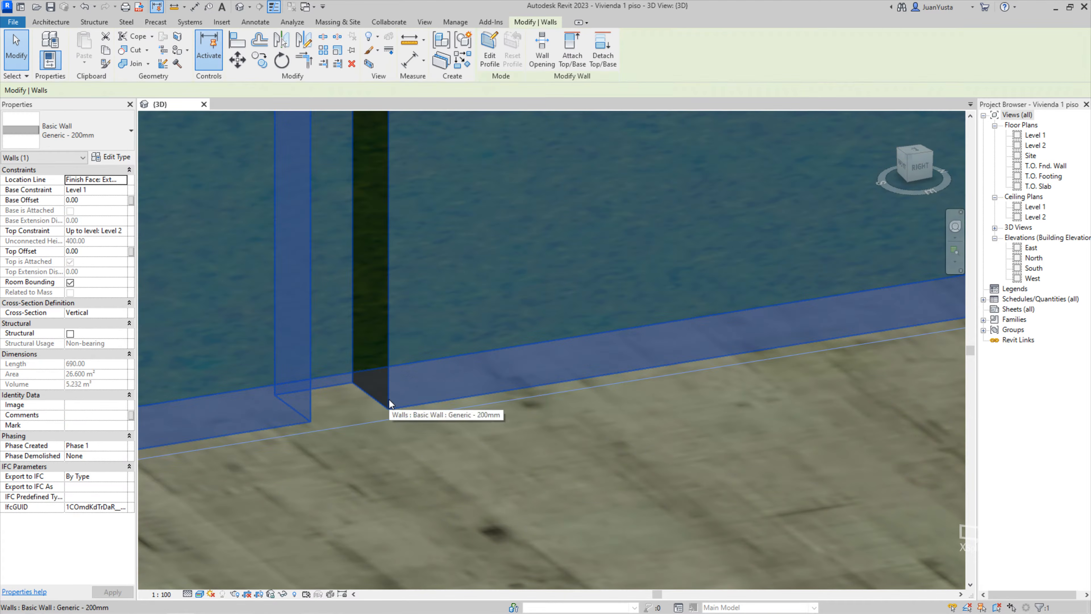
pyautogui.scroll(-6, 389, 400)
pyautogui.keyDown('shift'); pyautogui.moveTo(401, 366); pyautogui.dragTo(464, 351, button='middle'); pyautogui.keyUp('shift')
pyautogui.press('Escape')
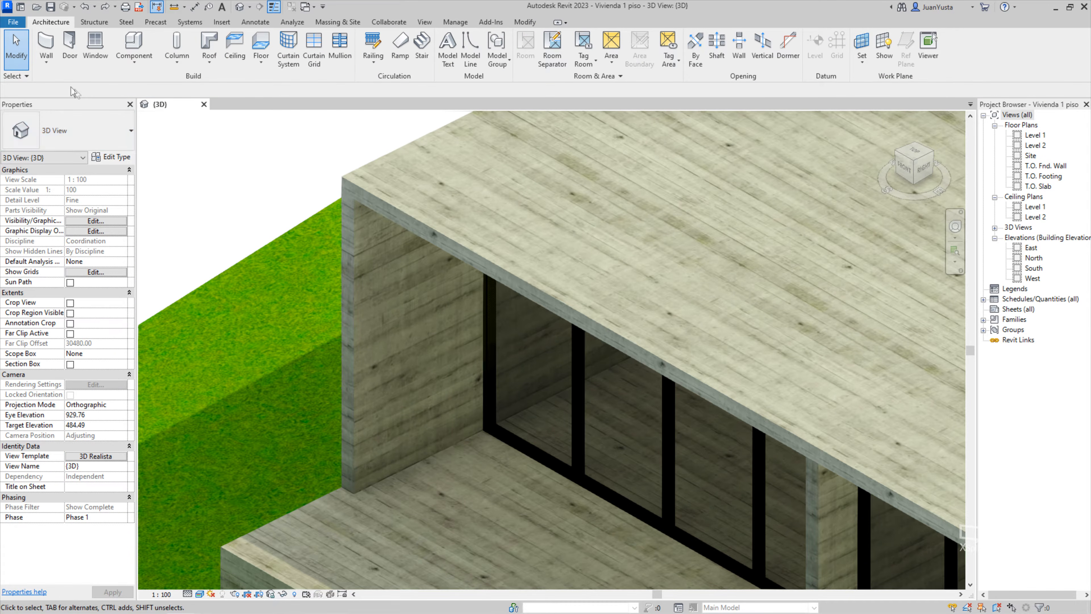
# Place a horizontal wall reveal along the inner face of the terrace's end wall, about 168 cm above Level 1.
pyautogui.click(46, 60)
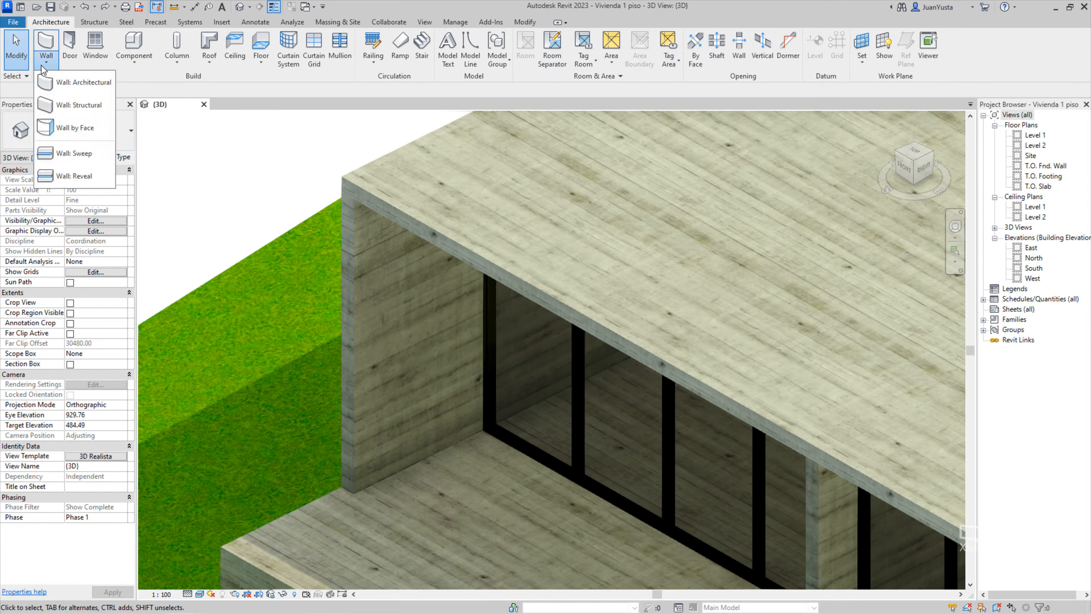
pyautogui.click(79, 168)
pyautogui.click(398, 343)
pyautogui.press('Escape')
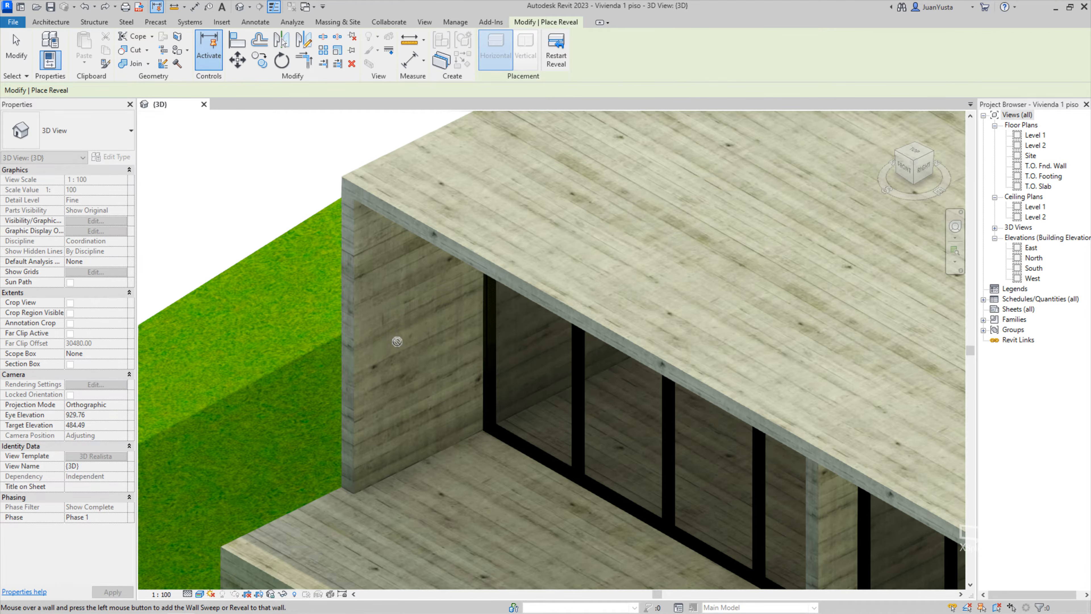
pyautogui.click(377, 361)
pyautogui.scroll(5, 377, 369)
pyautogui.keyDown('shift'); pyautogui.moveTo(377, 371); pyautogui.dragTo(498, 253, button='middle'); pyautogui.keyUp('shift')
pyautogui.scroll(-5, 474, 280)
pyautogui.scroll(-3, 474, 281)
pyautogui.press('Escape')
pyautogui.scroll(10, 498, 253)
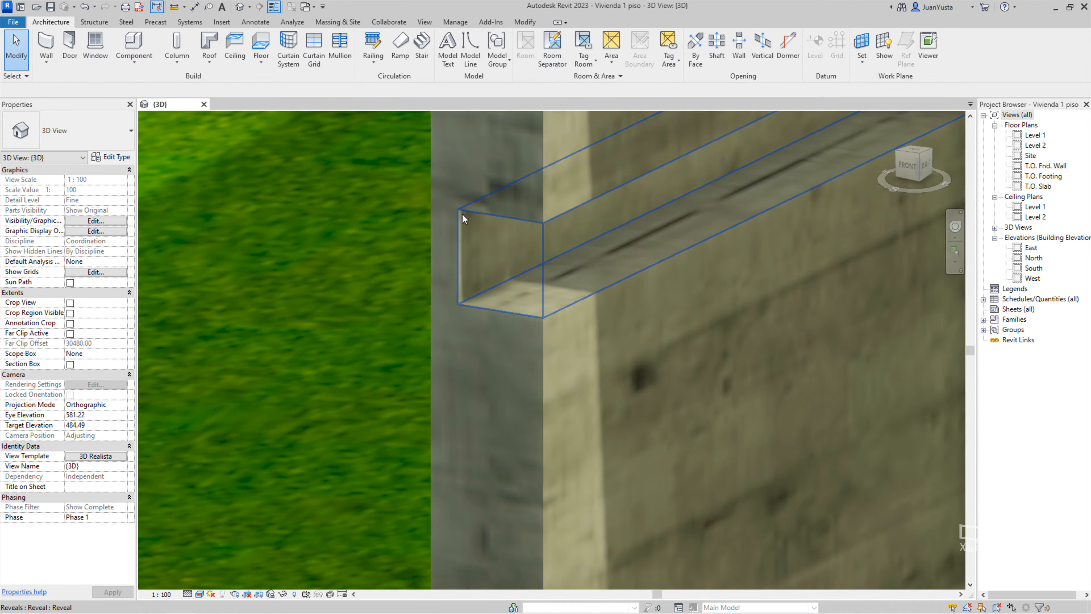
# Select the horizontal reveal and view its type properties.
pyautogui.scroll(-6, 463, 214)
pyautogui.click(471, 222)
pyautogui.keyDown('shift'); pyautogui.moveTo(544, 258); pyautogui.dragTo(531, 301, button='middle'); pyautogui.keyUp('shift')
pyautogui.scroll(5, 399, 312)
pyautogui.scroll(-1, 351, 326)
pyautogui.moveTo(351, 326); pyautogui.dragTo(434, 302, button='middle')
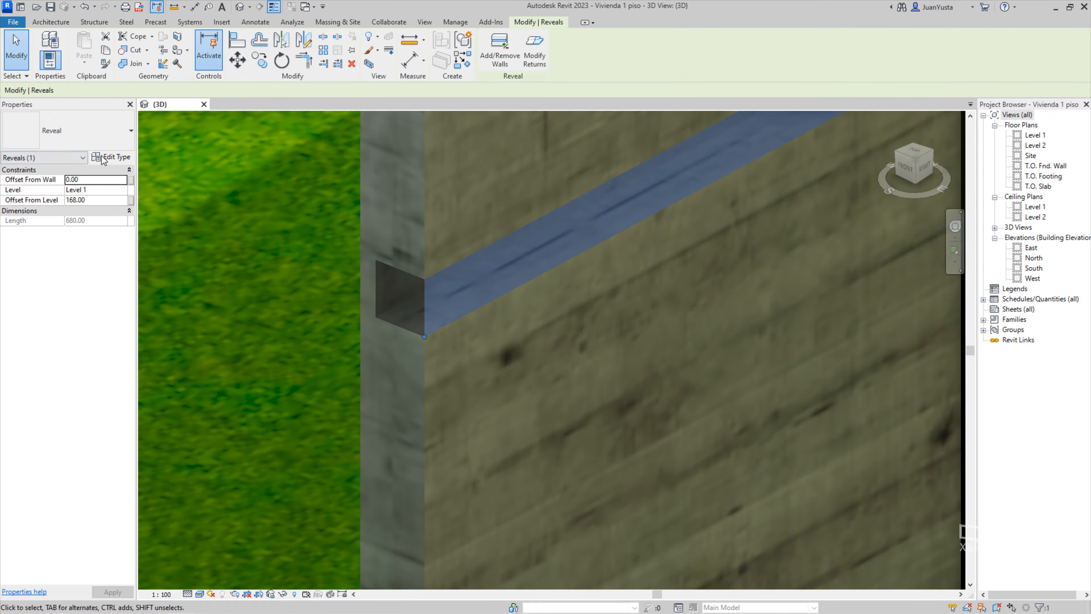
pyautogui.click(111, 158)
pyautogui.click(389, 126)
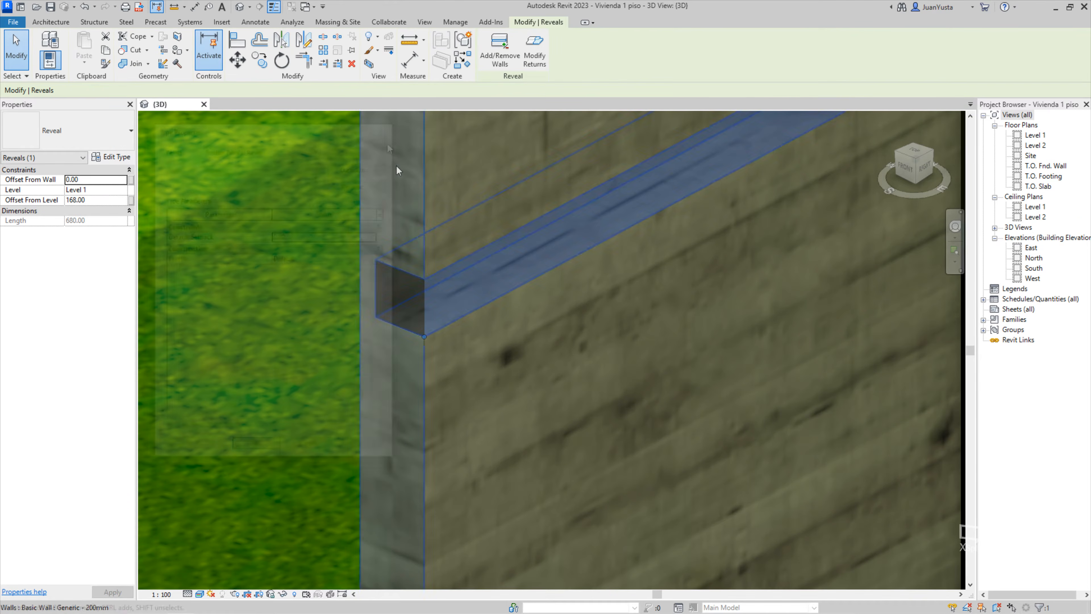
pyautogui.press('Escape')
# Examine how the reveal and its host wall are selected as separate elements.
pyautogui.click(414, 297)
pyautogui.scroll(-5, 414, 297)
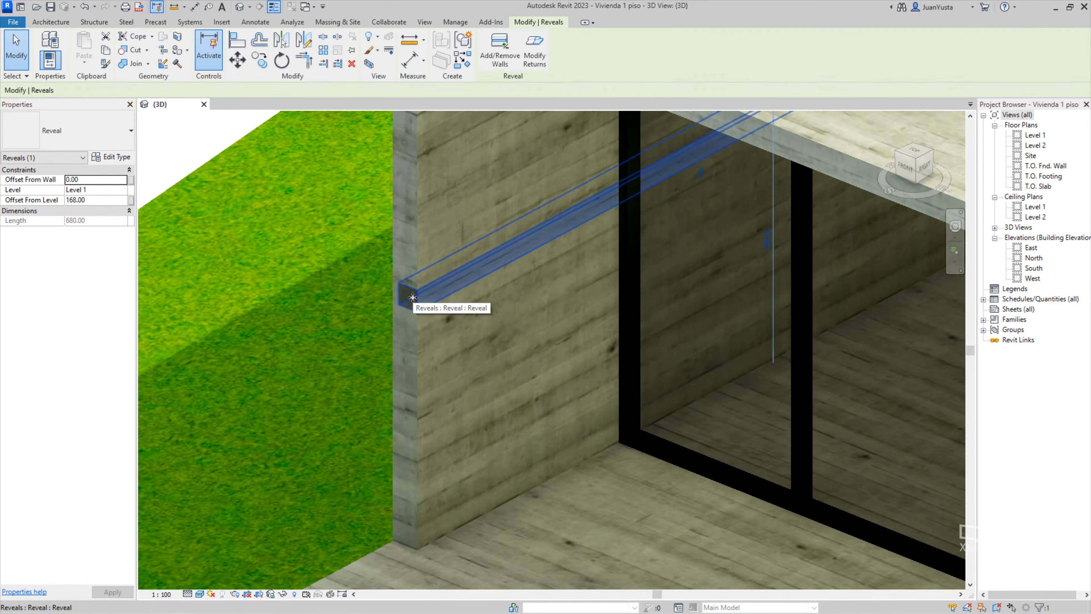
pyautogui.press('Escape')
pyautogui.click(408, 338)
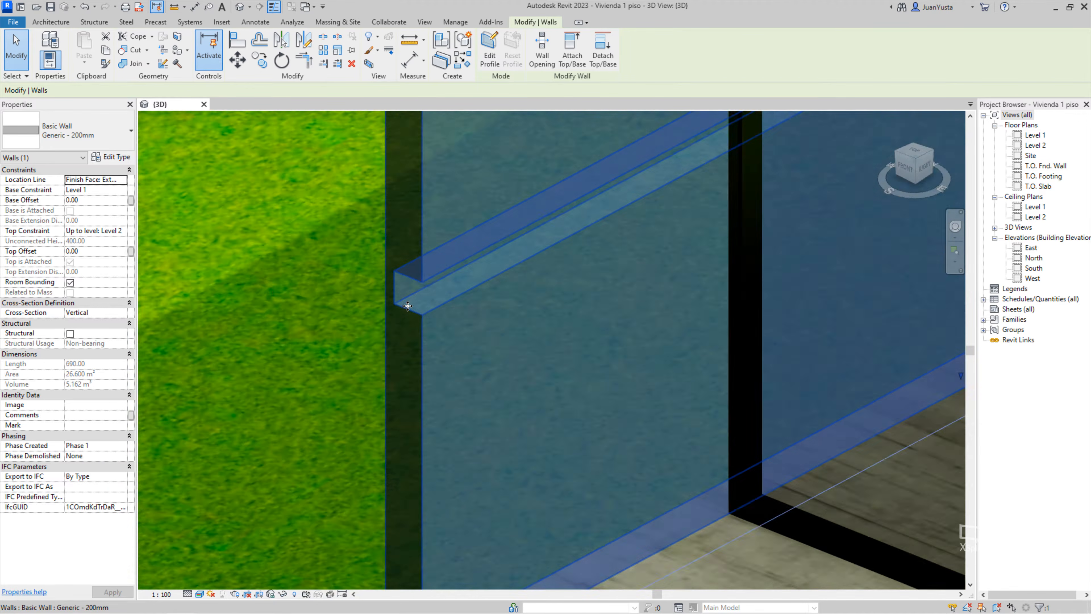
pyautogui.press('Escape')
pyautogui.scroll(4, 399, 282)
pyautogui.click(394, 261)
pyautogui.press('Escape')
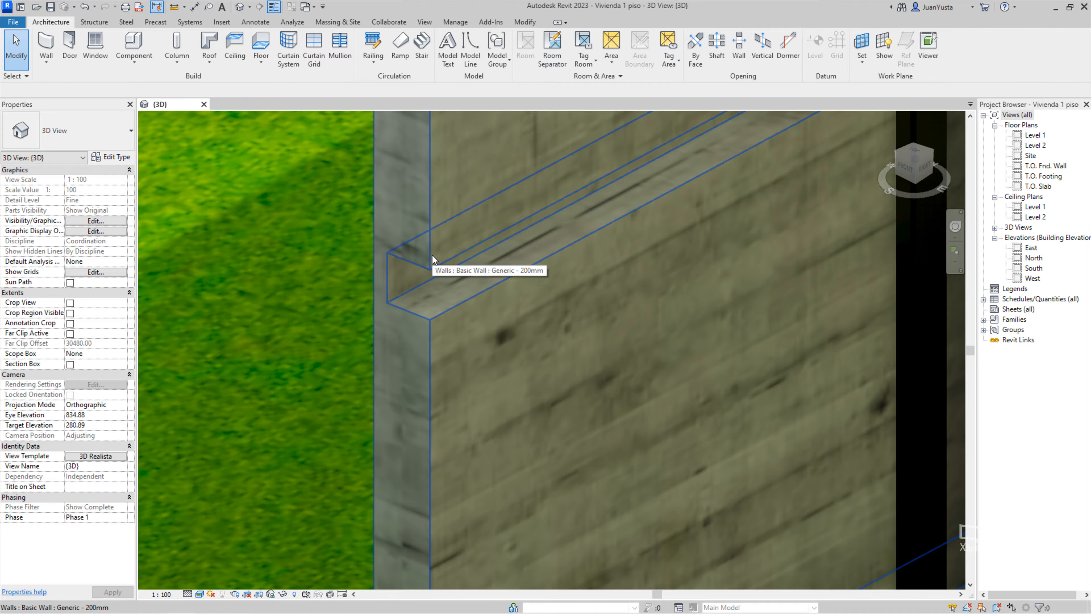
# Set the reveal type's profile to M_Reveal-Brick Course : 1 Brick.
pyautogui.click(431, 275)
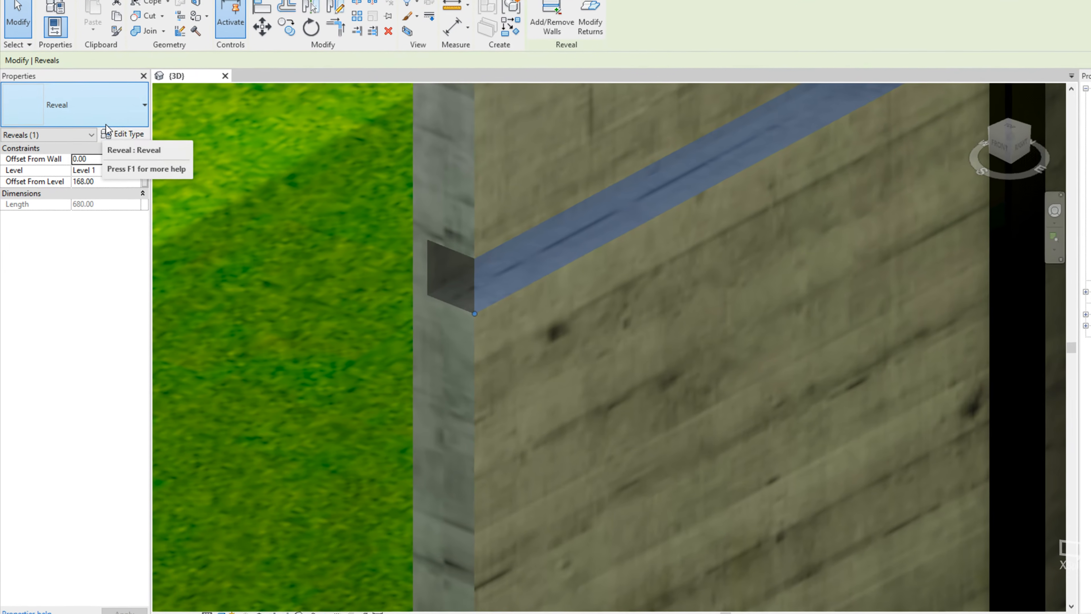
pyautogui.click(126, 136)
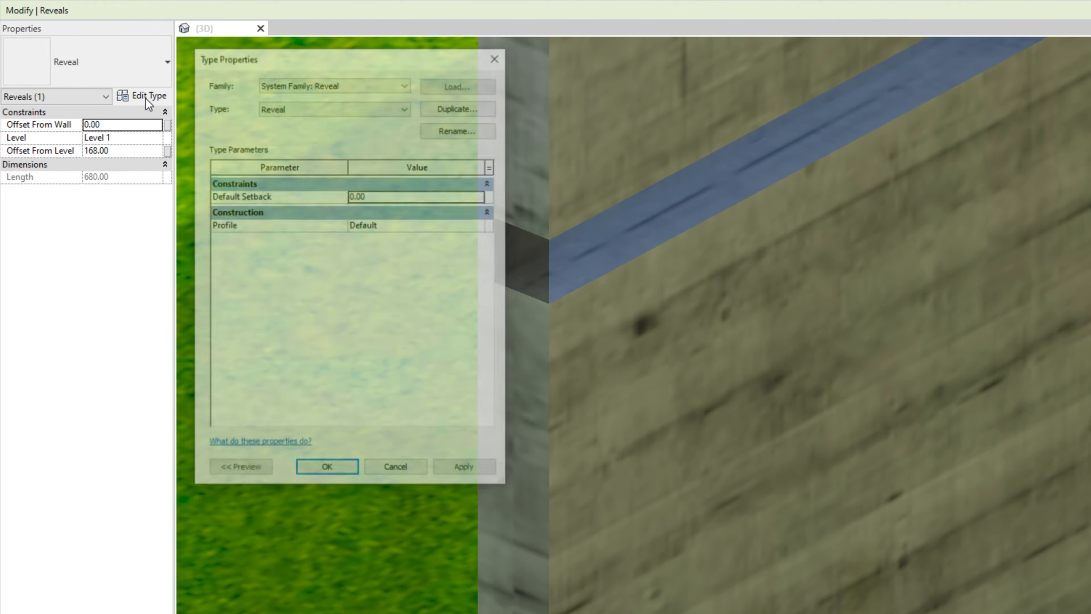
pyautogui.moveTo(220, 226)
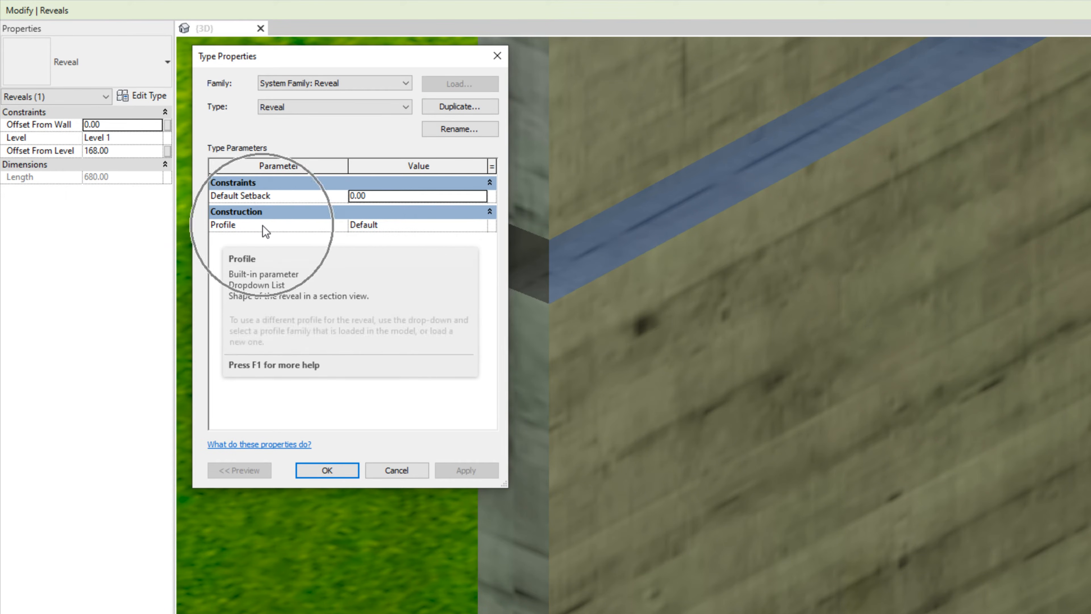
pyautogui.click(390, 225)
pyautogui.doubleClick(389, 226)
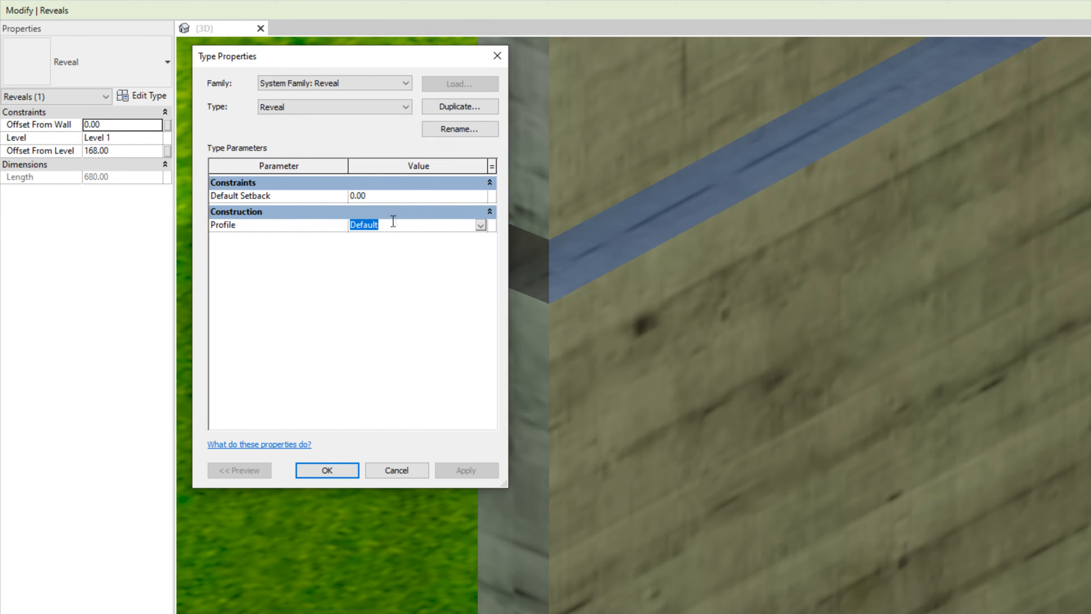
pyautogui.moveTo(423, 62); pyautogui.dragTo(305, 82)
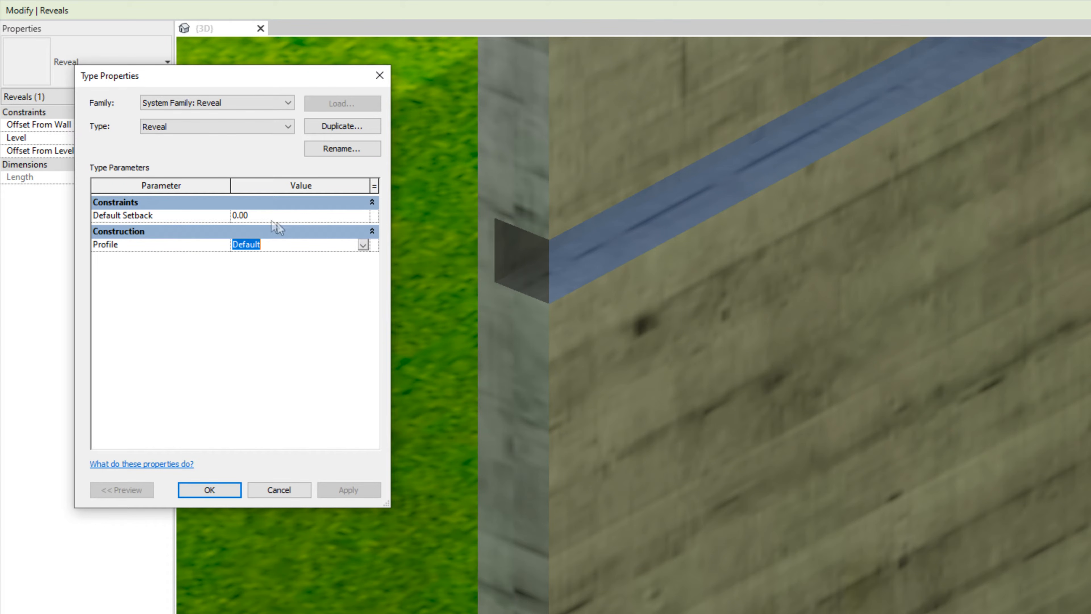
pyautogui.click(367, 248)
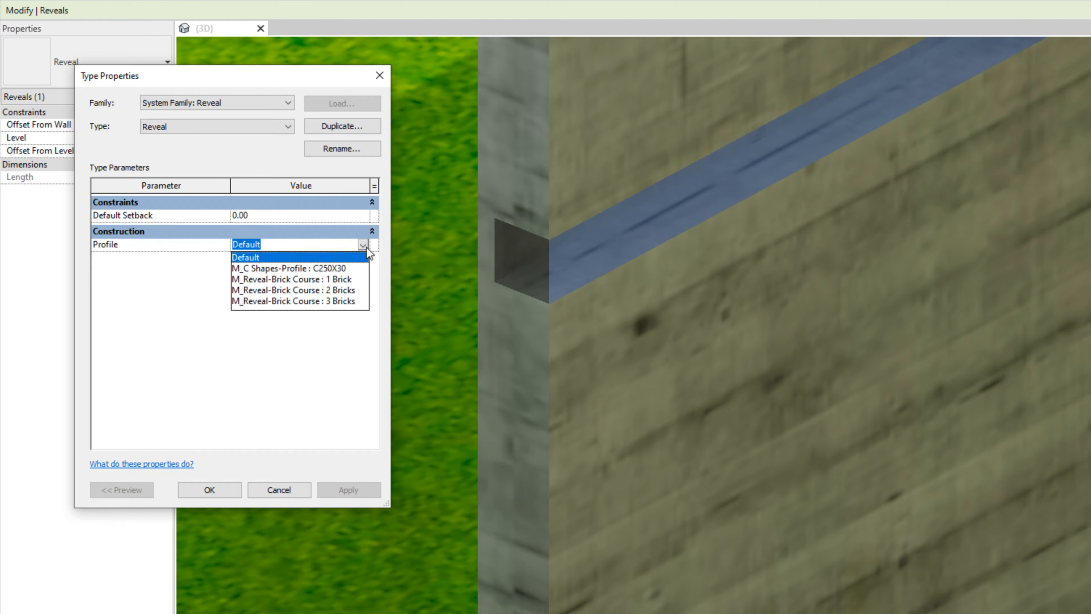
pyautogui.click(333, 282)
pyautogui.click(349, 490)
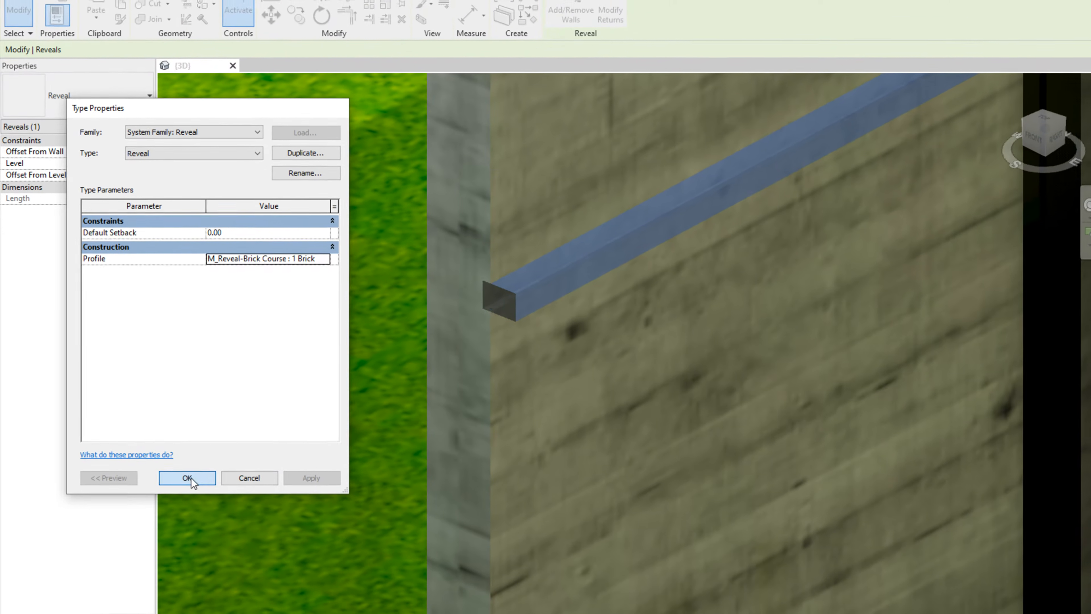
pyautogui.click(209, 490)
pyautogui.scroll(2, 468, 322)
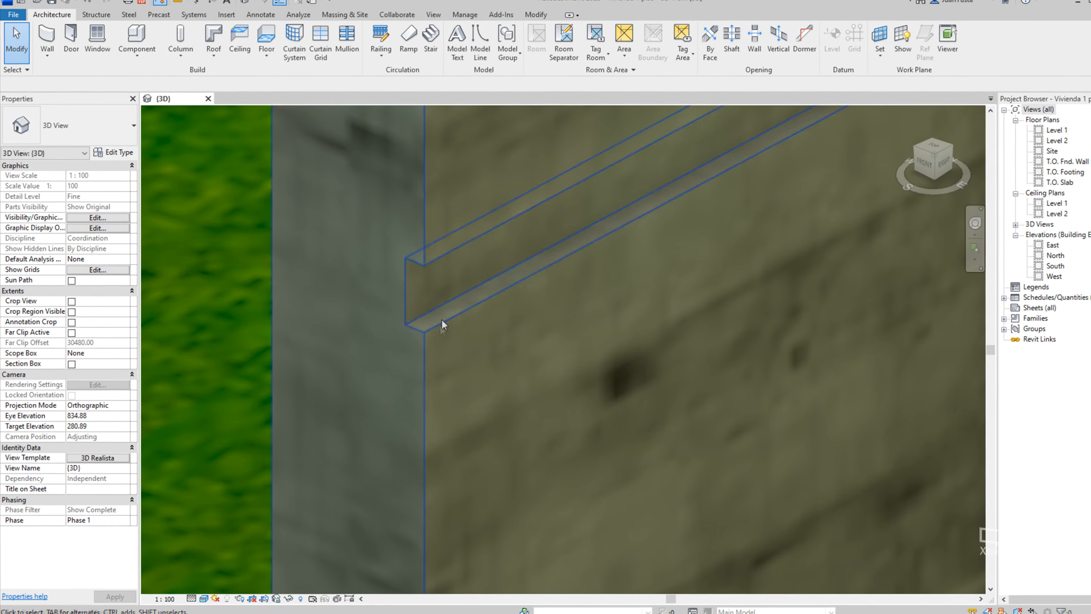
# Examine the brick-course reveal's cut at the front edge of the end wall.
pyautogui.scroll(-6, 503, 308)
pyautogui.moveTo(505, 307)
pyautogui.keyDown('shift'); pyautogui.mouseDown(button='middle')
pyautogui.moveTo(448, 373)
pyautogui.moveTo(485, 312)
pyautogui.mouseUp(button='middle'); pyautogui.keyUp('shift')
pyautogui.scroll(7, 617, 262)
pyautogui.scroll(-2, 471, 268)
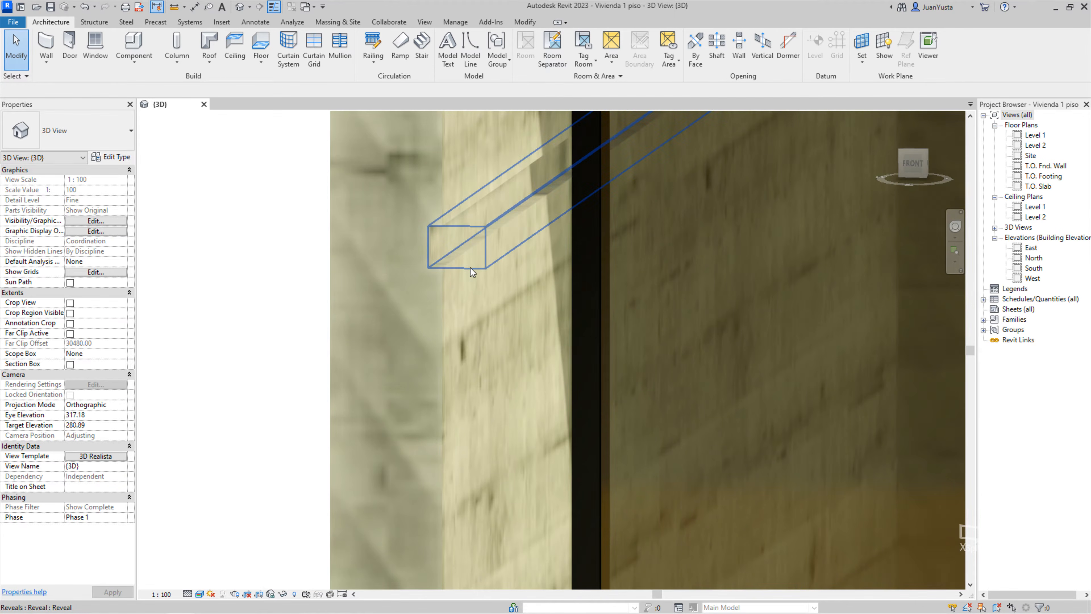
pyautogui.click(457, 257)
pyautogui.scroll(-2, 459, 258)
pyautogui.keyDown('shift'); pyautogui.moveTo(509, 289); pyautogui.dragTo(464, 337, button='middle'); pyautogui.keyUp('shift')
pyautogui.press('Escape')
pyautogui.scroll(-2, 423, 357)
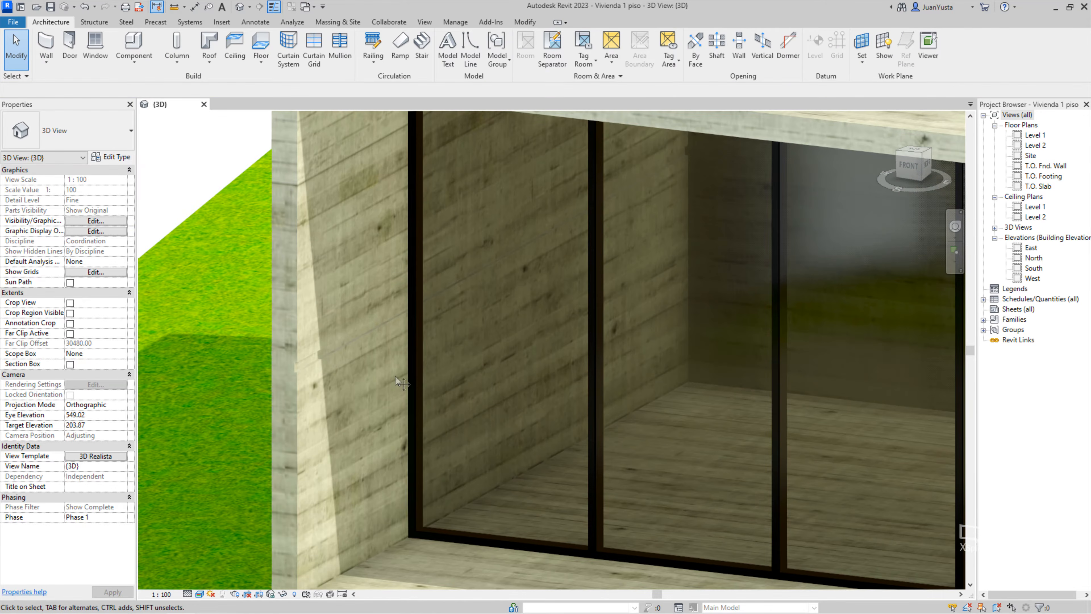
pyautogui.moveTo(355, 379); pyautogui.dragTo(395, 360, button='middle')
pyautogui.scroll(3, 373, 360)
pyautogui.scroll(2, 280, 308)
# Set the reveal type's profile back to Default.
pyautogui.click(265, 280)
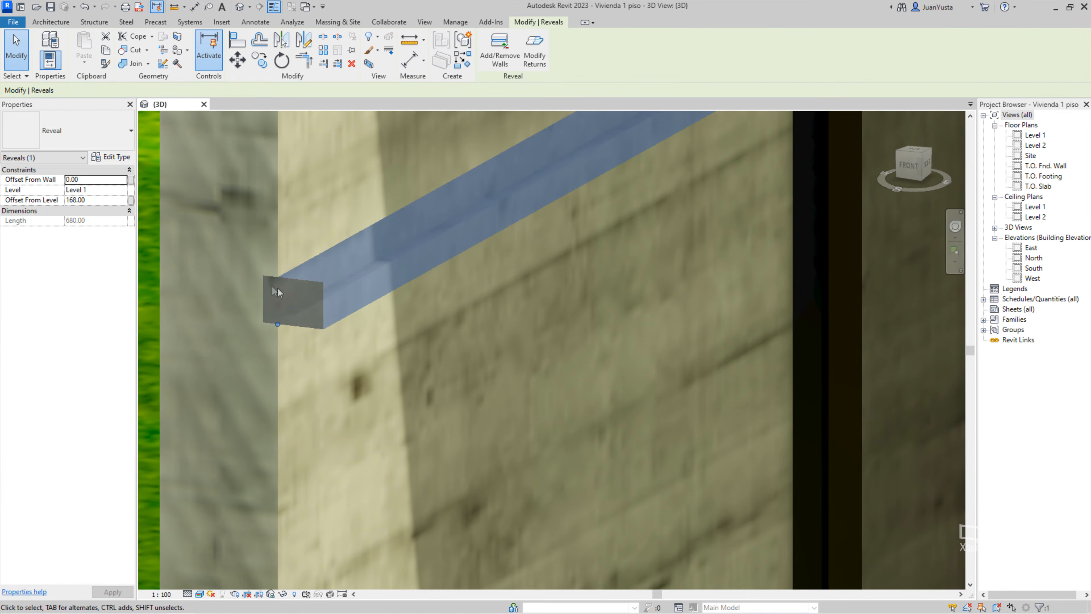
pyautogui.moveTo(272, 287); pyautogui.dragTo(318, 310, button='middle')
pyautogui.click(110, 159)
pyautogui.click(286, 275)
pyautogui.click(284, 273)
pyautogui.click(205, 284)
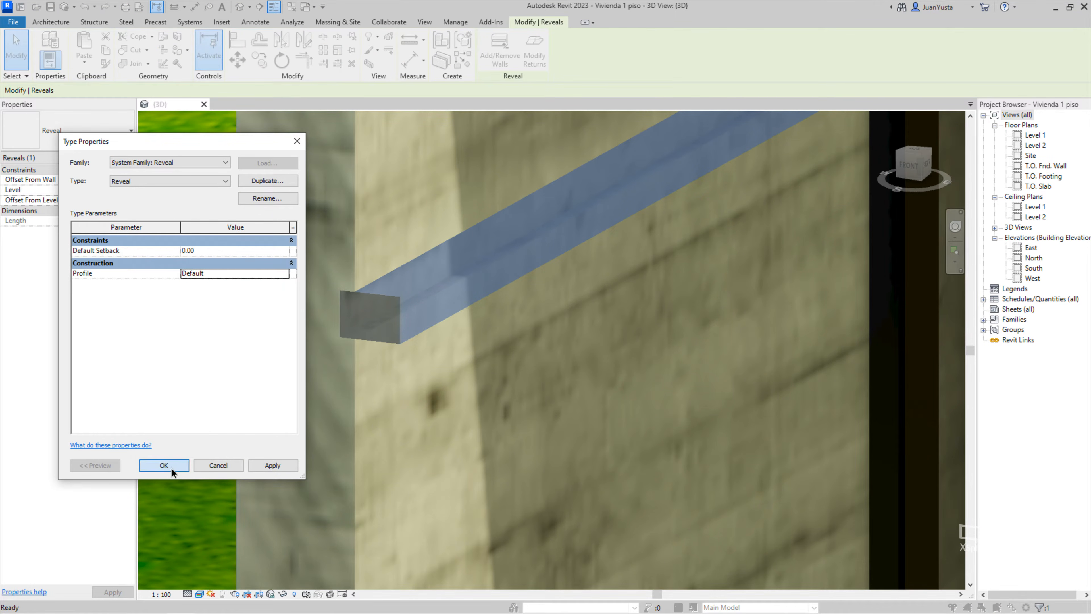
pyautogui.click(167, 466)
pyautogui.press('Escape')
pyautogui.scroll(-1, 375, 346)
pyautogui.keyDown('shift'); pyautogui.moveTo(375, 346); pyautogui.dragTo(563, 279, button='middle'); pyautogui.keyUp('shift')
pyautogui.scroll(-2, 372, 331)
pyautogui.scroll(4, 437, 344)
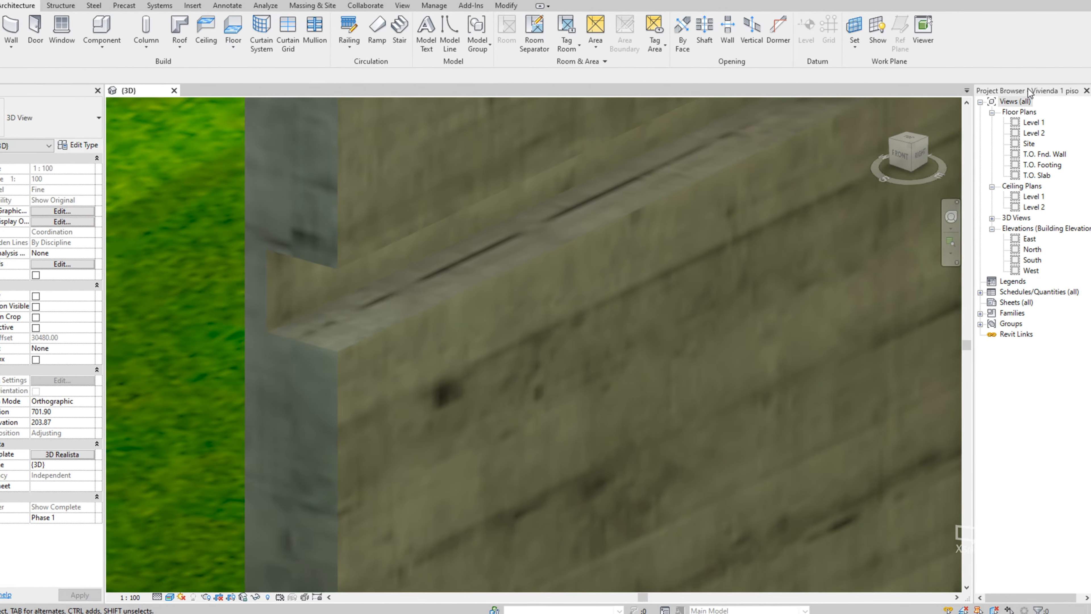
# Browse the project's profile families and list the types of M_Reveal-Brick Course.
pyautogui.click(967, 287)
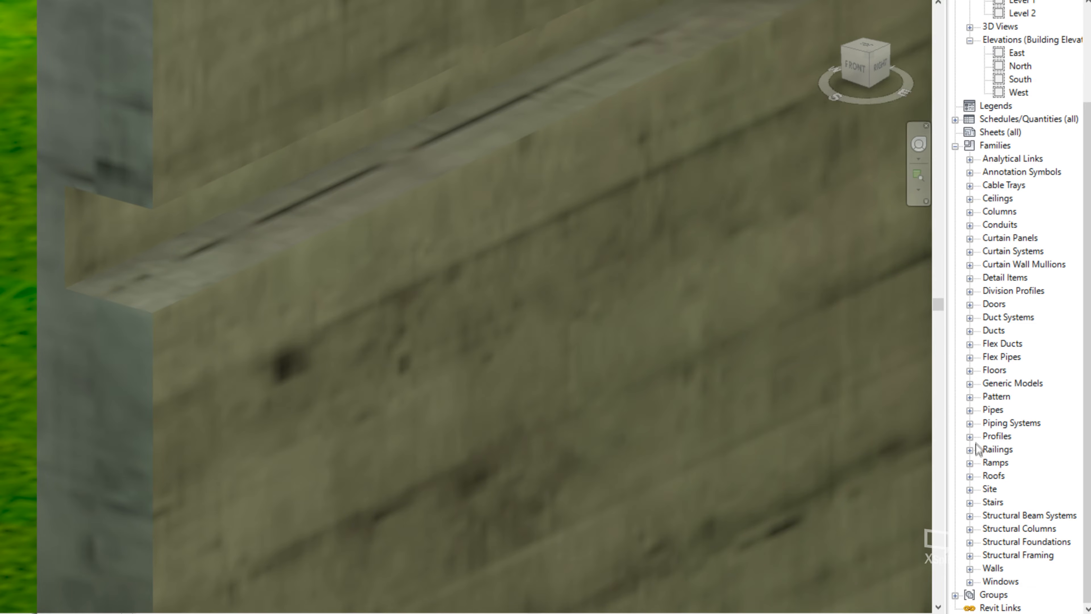
pyautogui.click(971, 436)
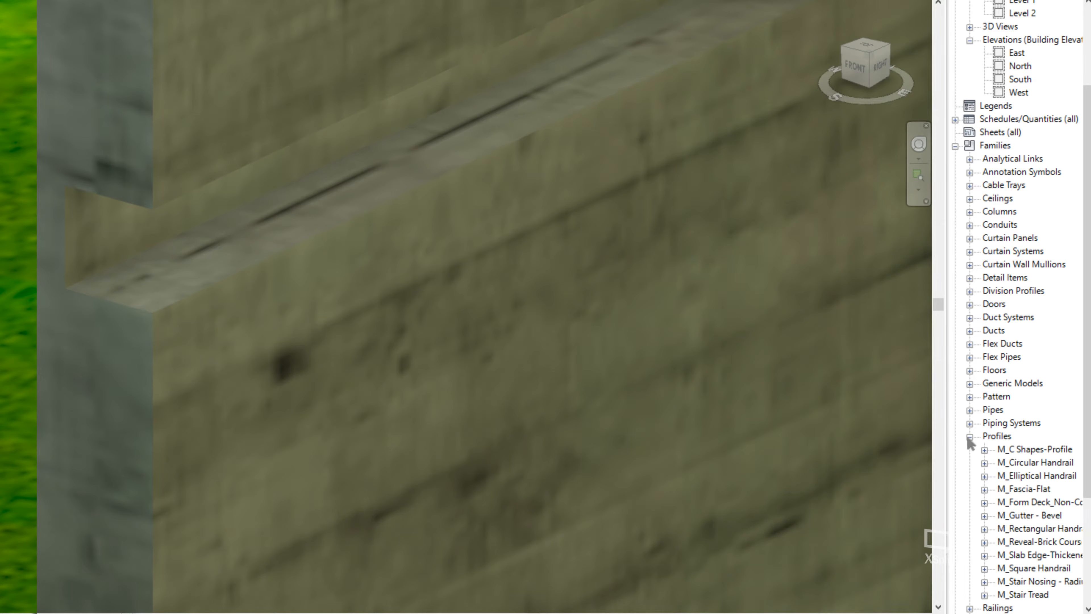
pyautogui.scroll(-2, 988, 447)
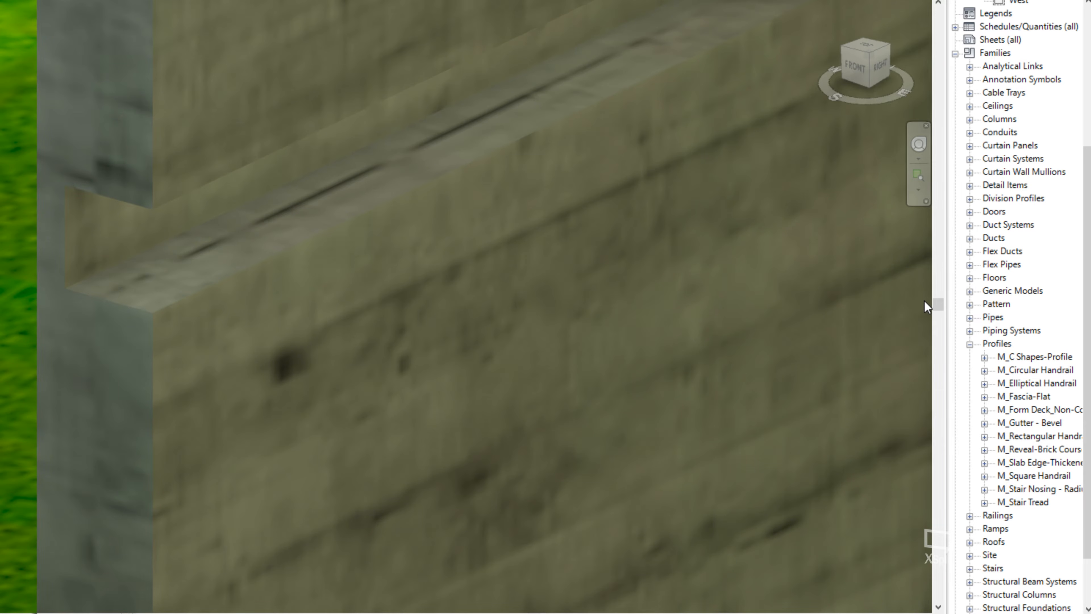
pyautogui.click(1057, 488)
pyautogui.click(1058, 482)
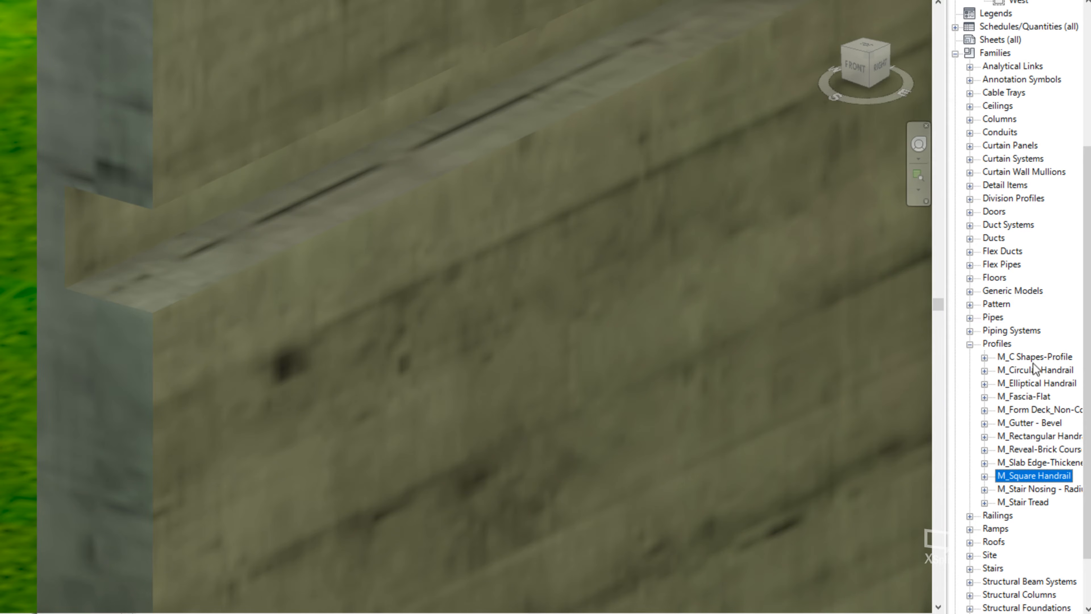
pyautogui.click(1026, 357)
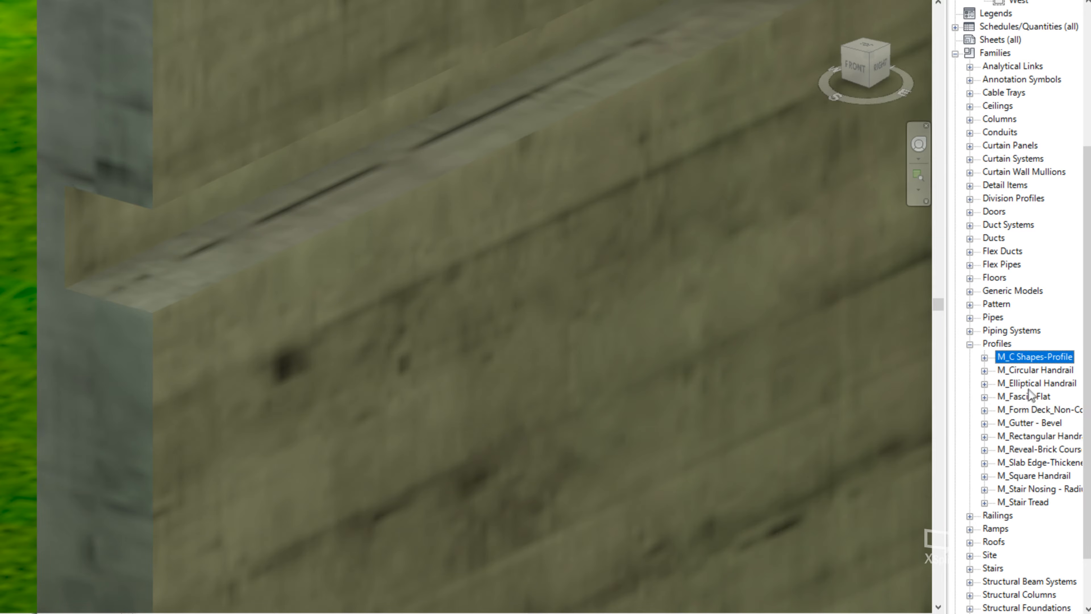
pyautogui.click(1039, 450)
pyautogui.click(985, 450)
pyautogui.click(1036, 463)
pyautogui.click(1035, 476)
pyautogui.click(1033, 489)
pyautogui.click(1028, 466)
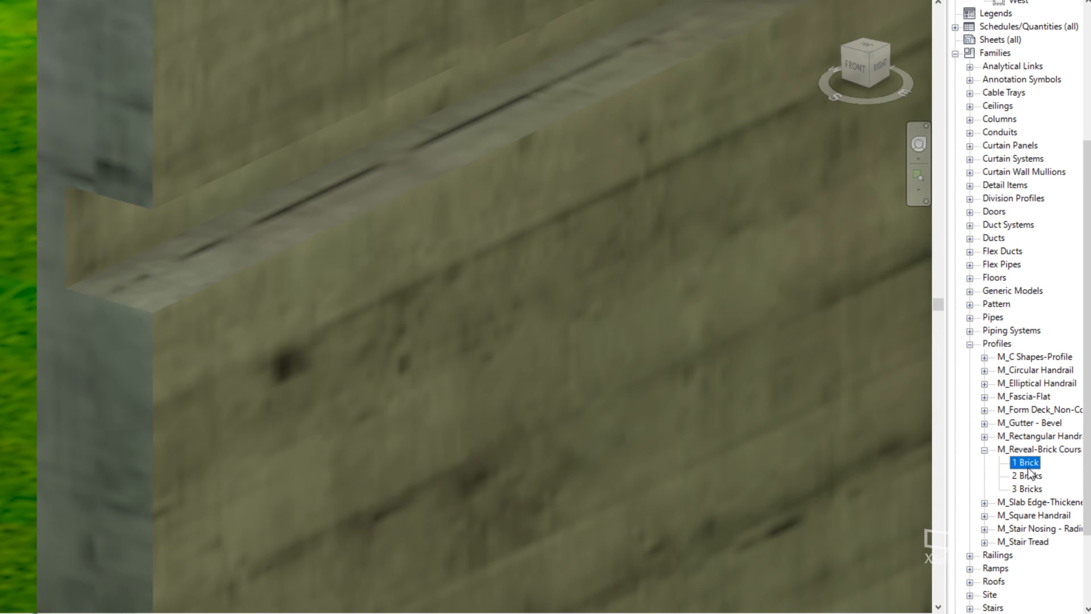
# Duplicate the 1 Brick type of the M_Reveal-Brick Course profile and name the copy "Forma rectangular".
pyautogui.moveTo(181, 292); pyautogui.dragTo(582, 183, button='middle')
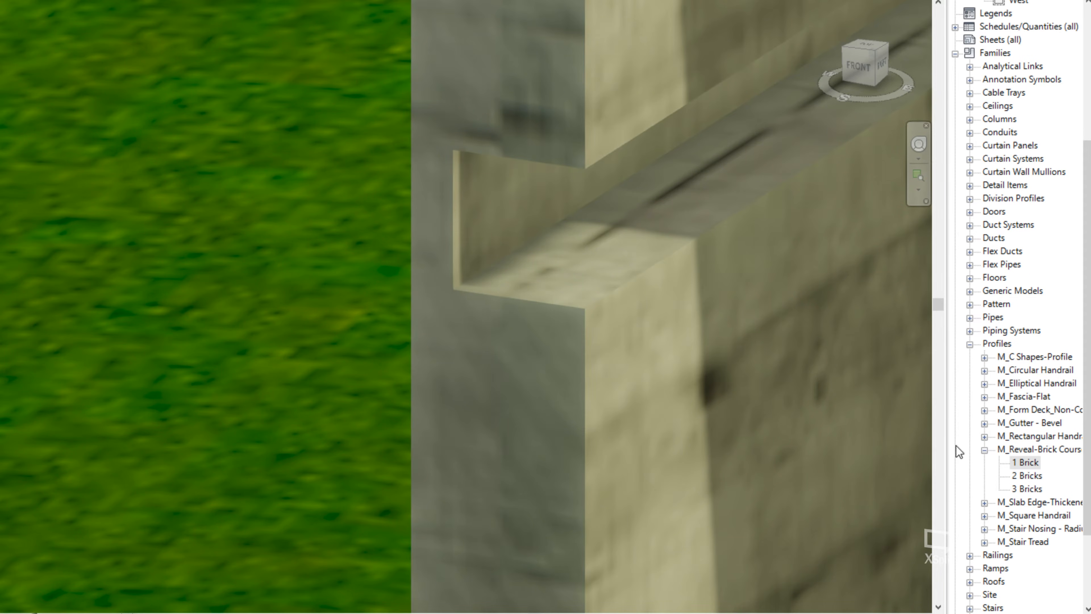
pyautogui.rightClick(1027, 466)
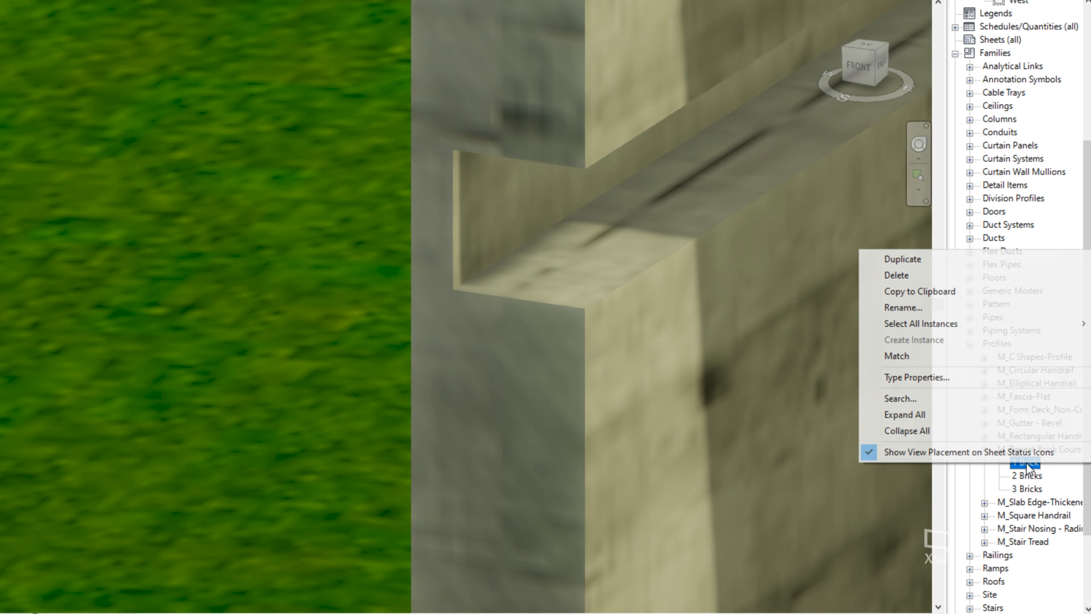
pyautogui.click(907, 260)
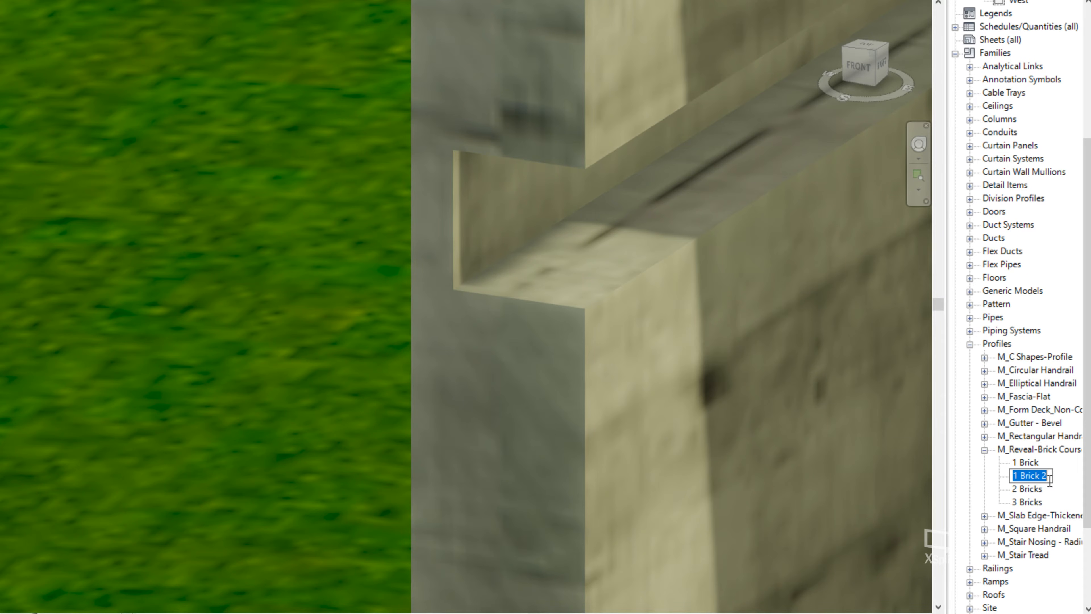
pyautogui.write('Forma rect')
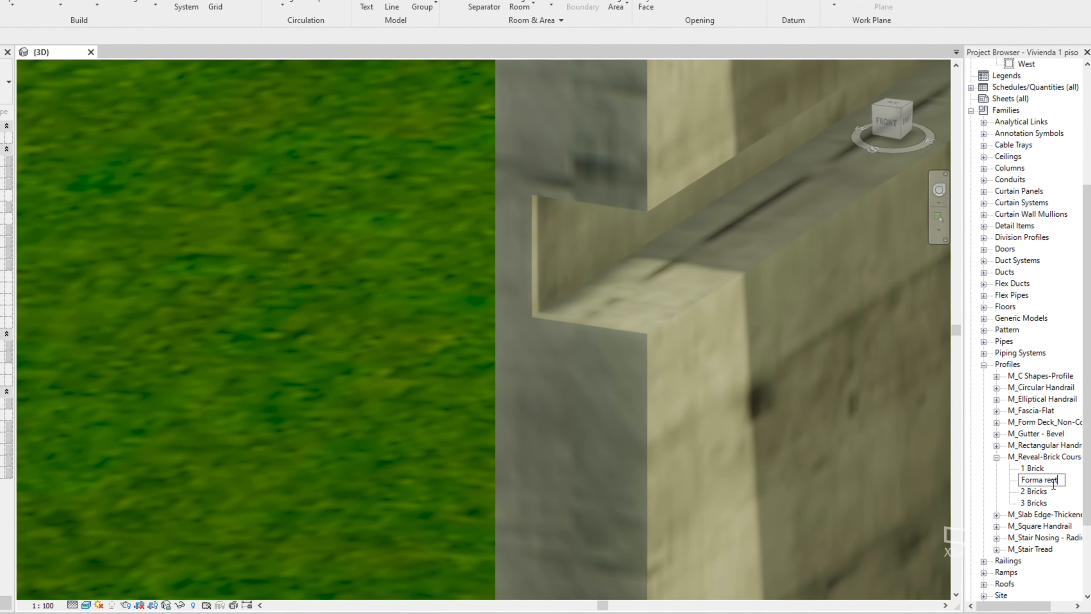
pyautogui.write('angular')
pyautogui.press('Return')
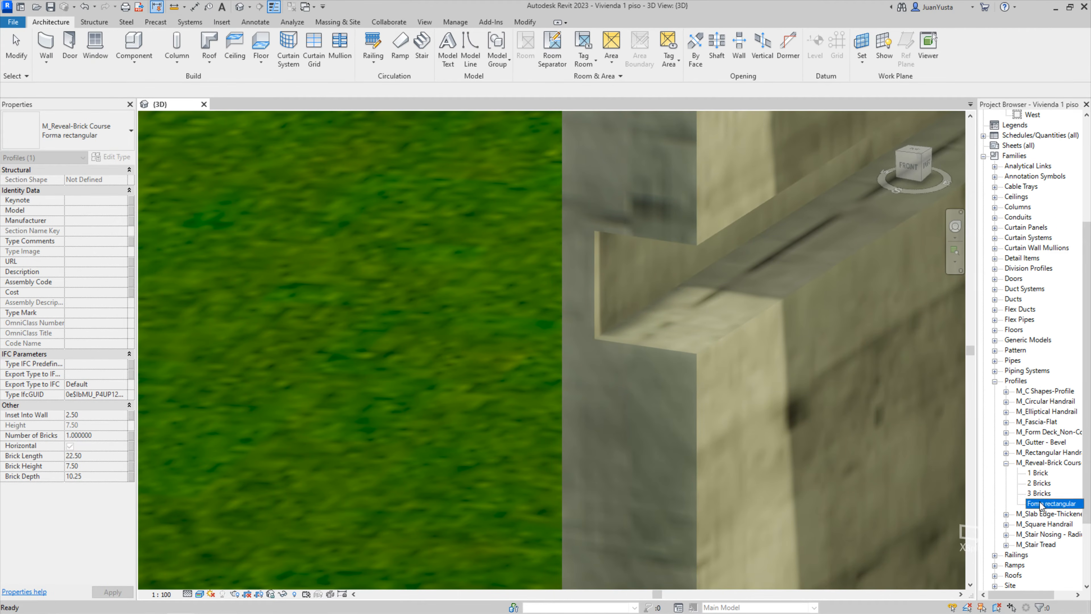
# Examine the inset and brick dimension parameters of the Forma rectangular profile type without changing them.
pyautogui.doubleClick(1041, 505)
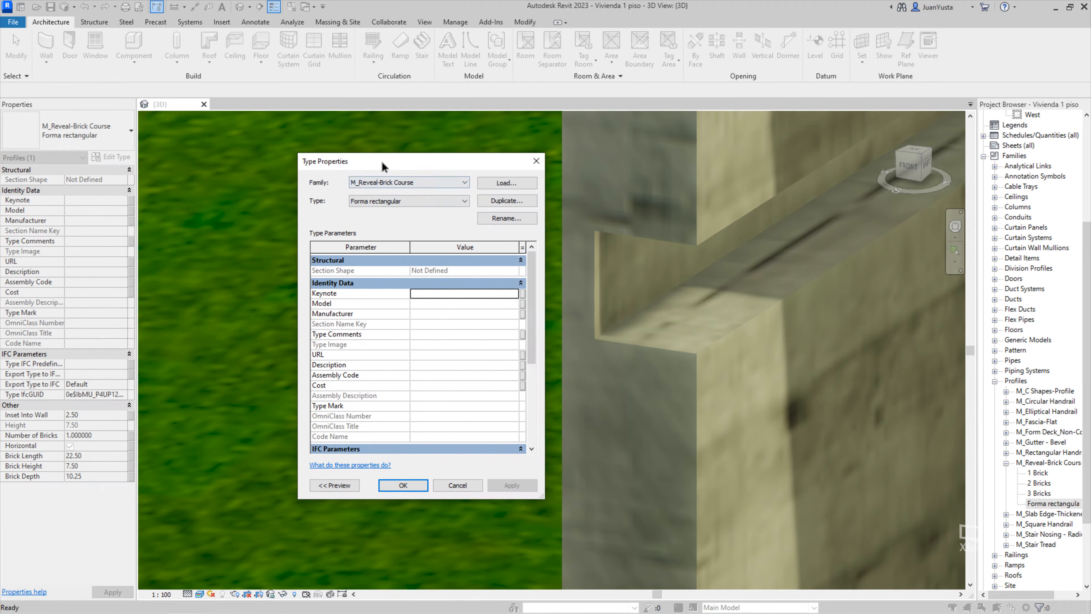
pyautogui.moveTo(535, 292); pyautogui.dragTo(543, 387)
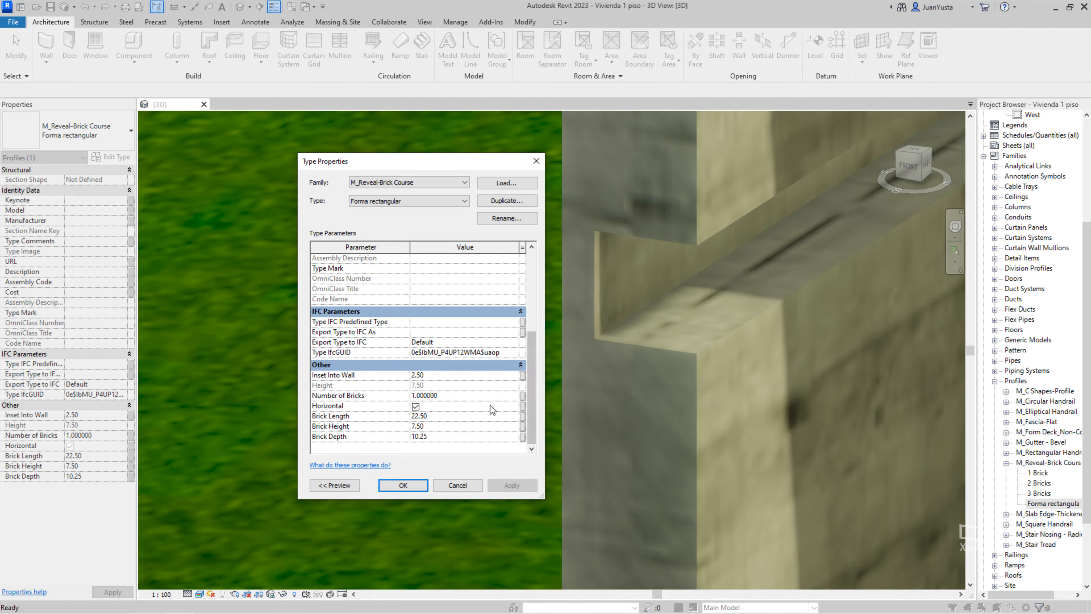
pyautogui.click(428, 376)
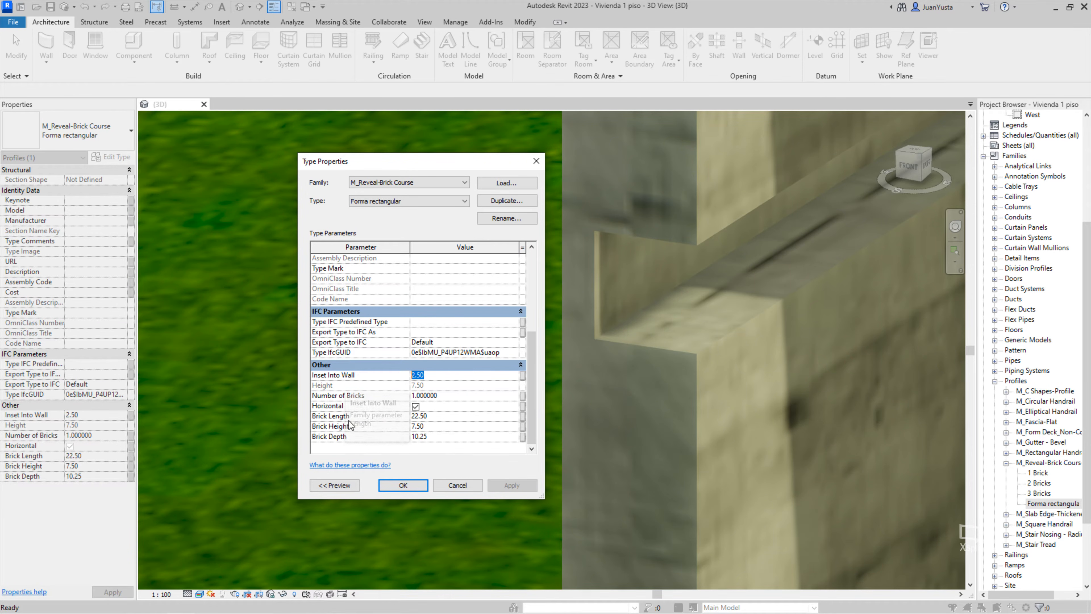
pyautogui.click(423, 436)
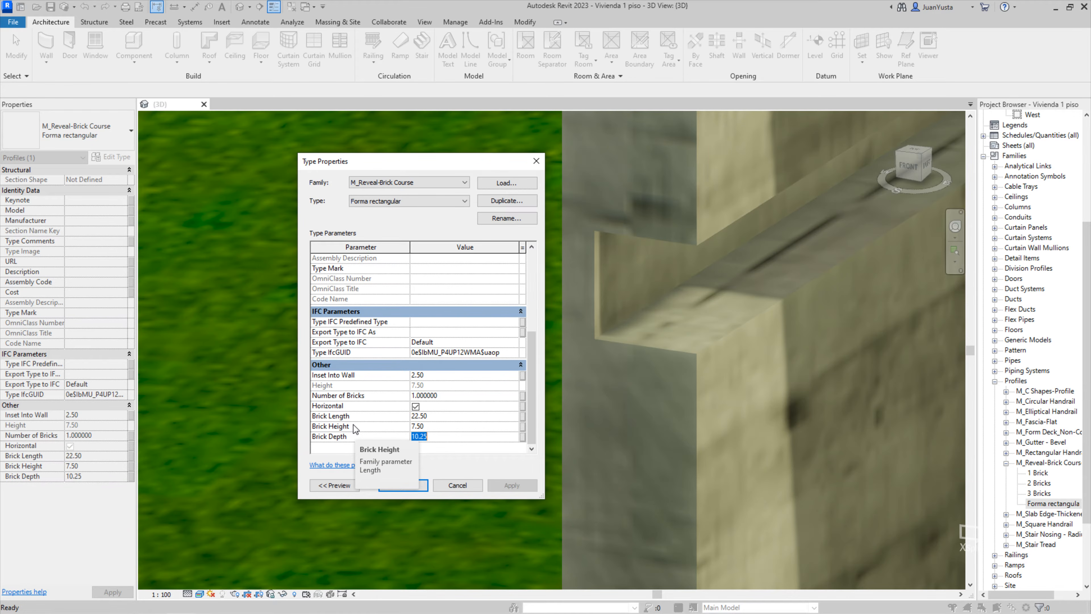
pyautogui.click(425, 375)
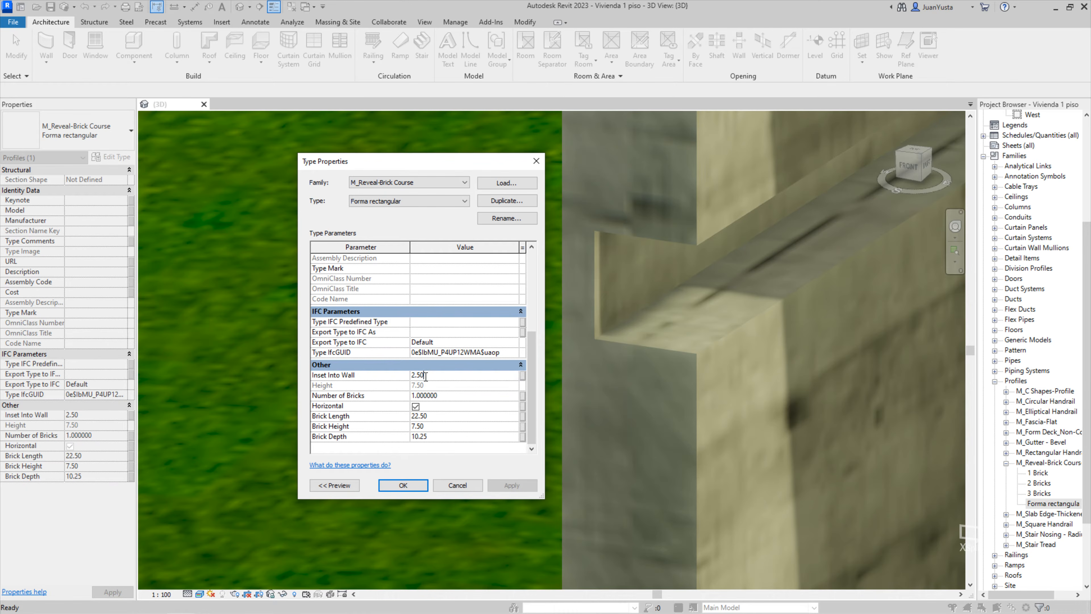
pyautogui.click(536, 162)
# Set the wall reveal type's profile to M_Reveal-Brick Course : Forma rectangular.
pyautogui.click(653, 346)
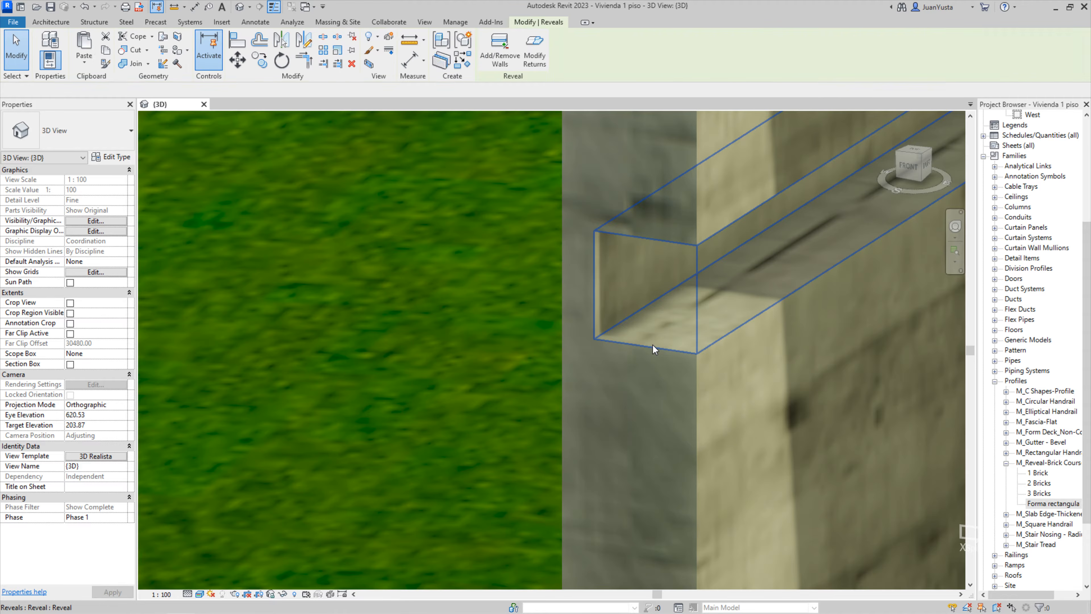
pyautogui.click(113, 158)
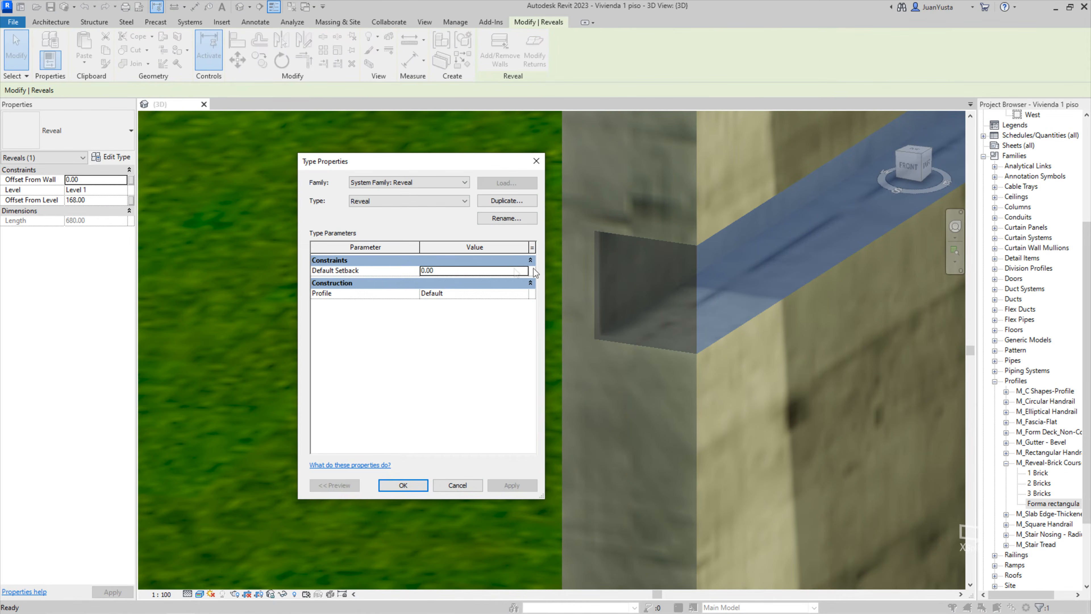
pyautogui.click(520, 295)
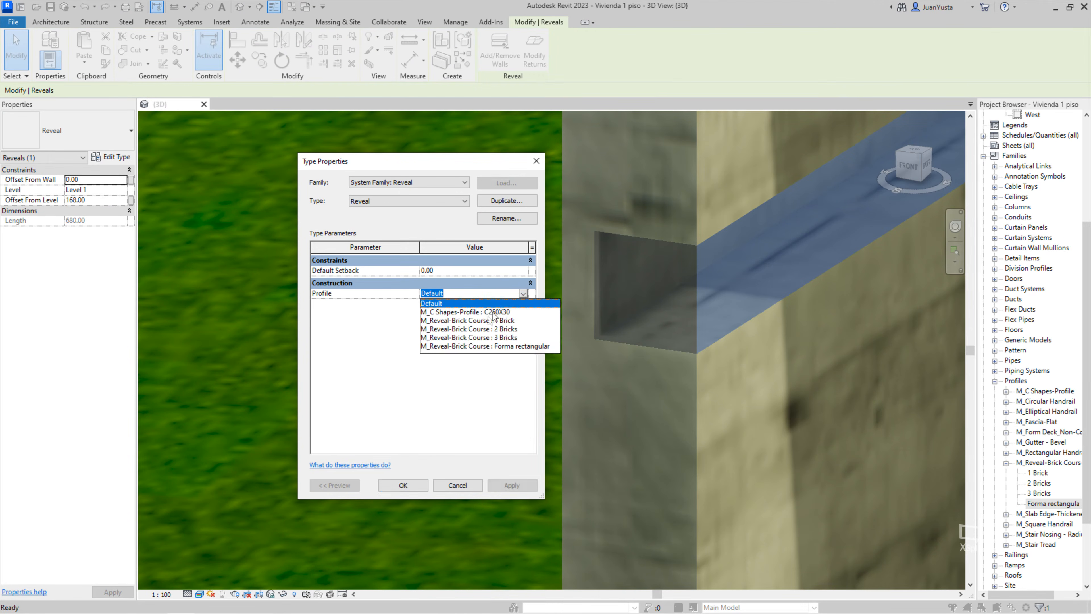
pyautogui.click(515, 346)
pyautogui.click(387, 487)
pyautogui.press('Escape')
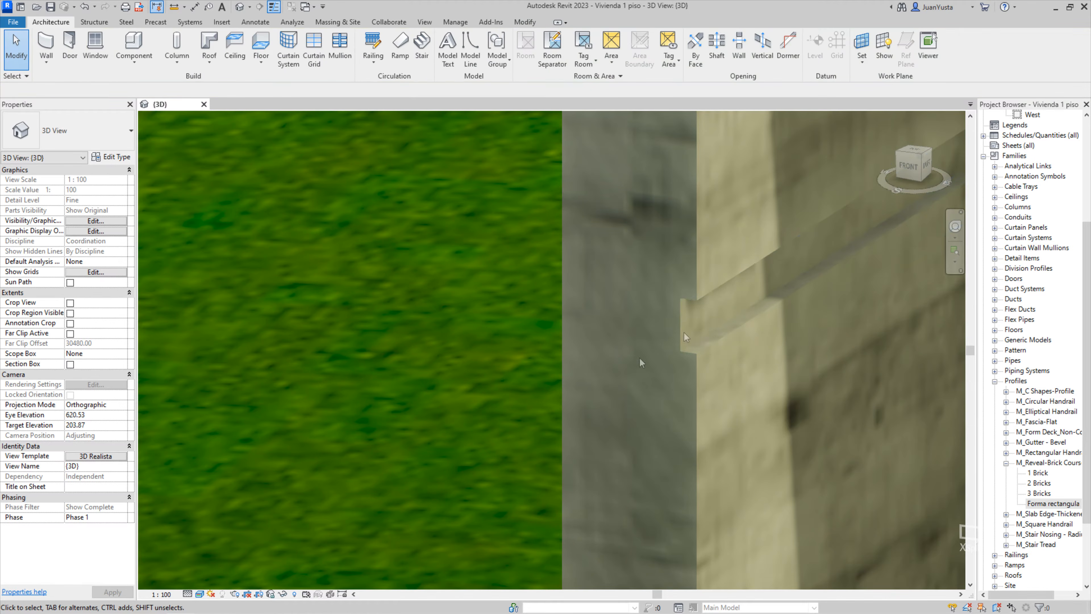
# Set Inset Into Wall to 10 for the Forma rectangular profile type and apply it to the reveal.
pyautogui.scroll(3, 690, 329)
pyautogui.moveTo(651, 340); pyautogui.dragTo(561, 340, button='middle')
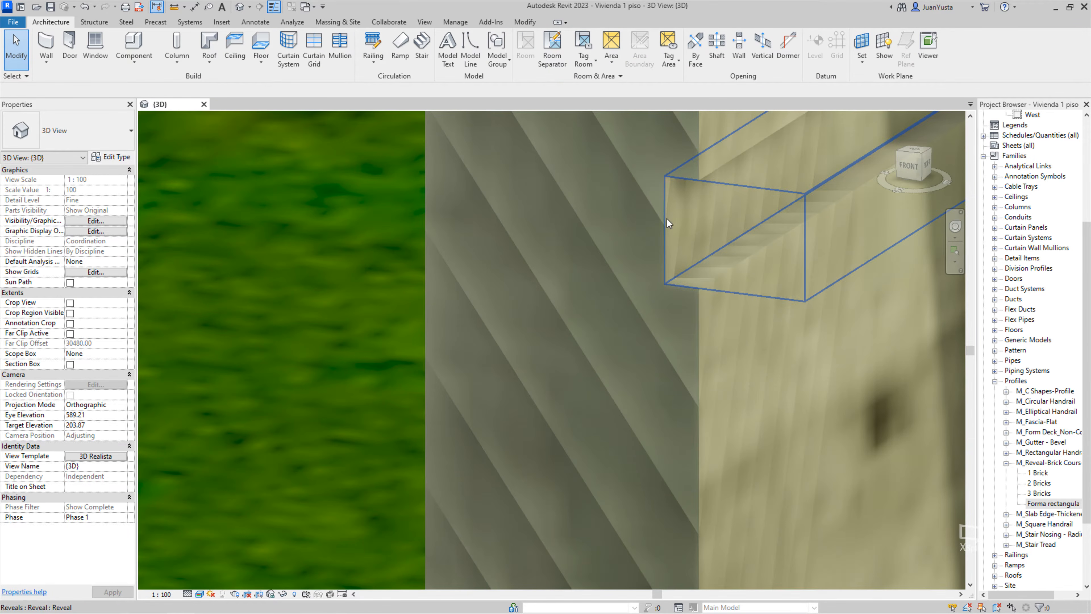
pyautogui.moveTo(667, 219); pyautogui.dragTo(585, 287, button='middle')
pyautogui.click(1047, 504)
pyautogui.doubleClick(1047, 504)
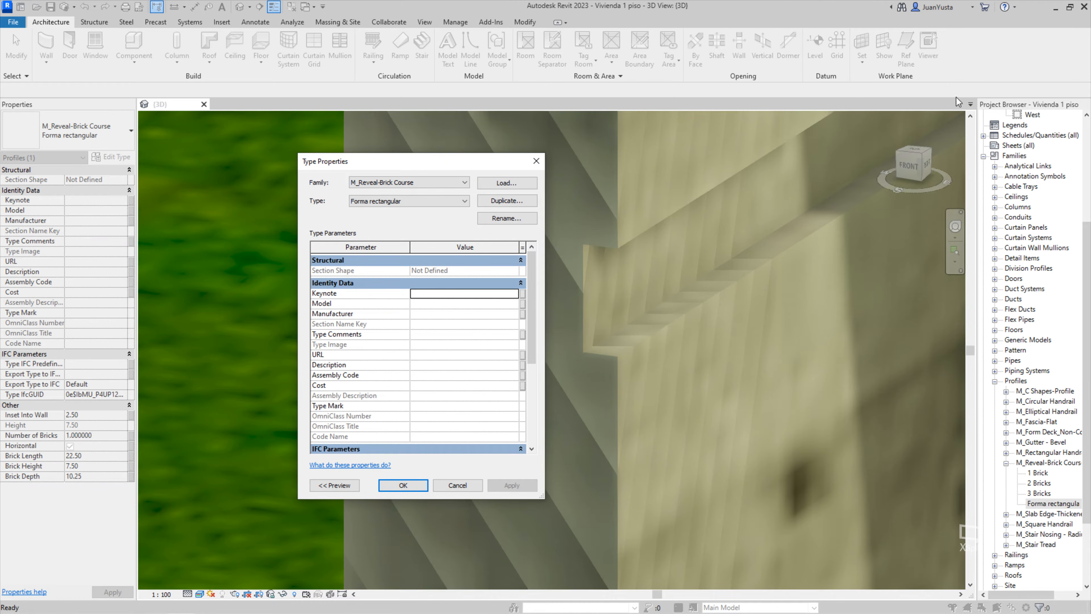
pyautogui.moveTo(533, 279); pyautogui.dragTo(360, 358)
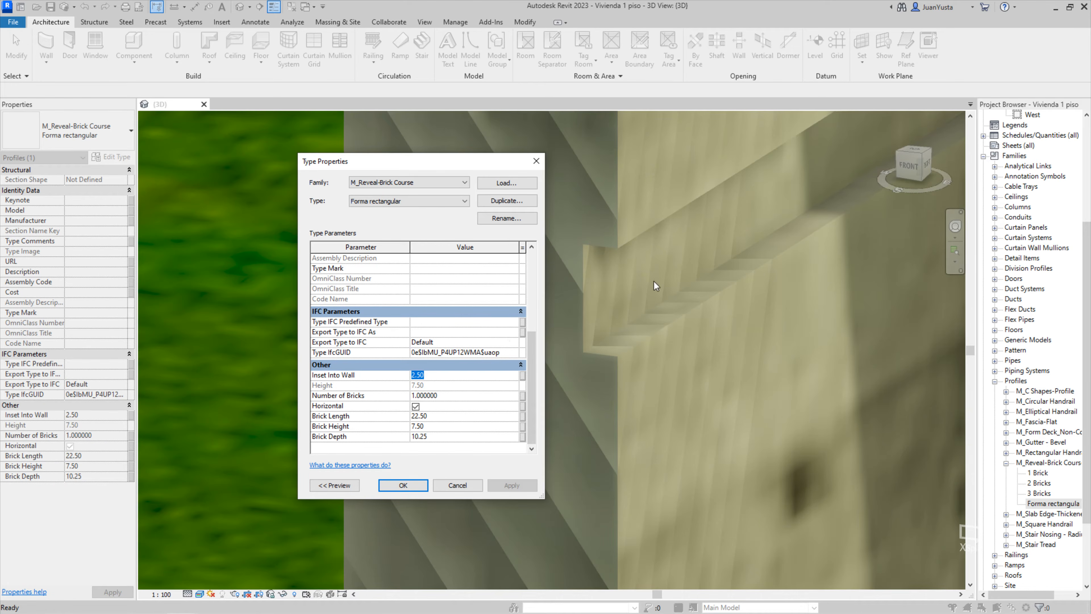
pyautogui.write('10')
pyautogui.click(498, 489)
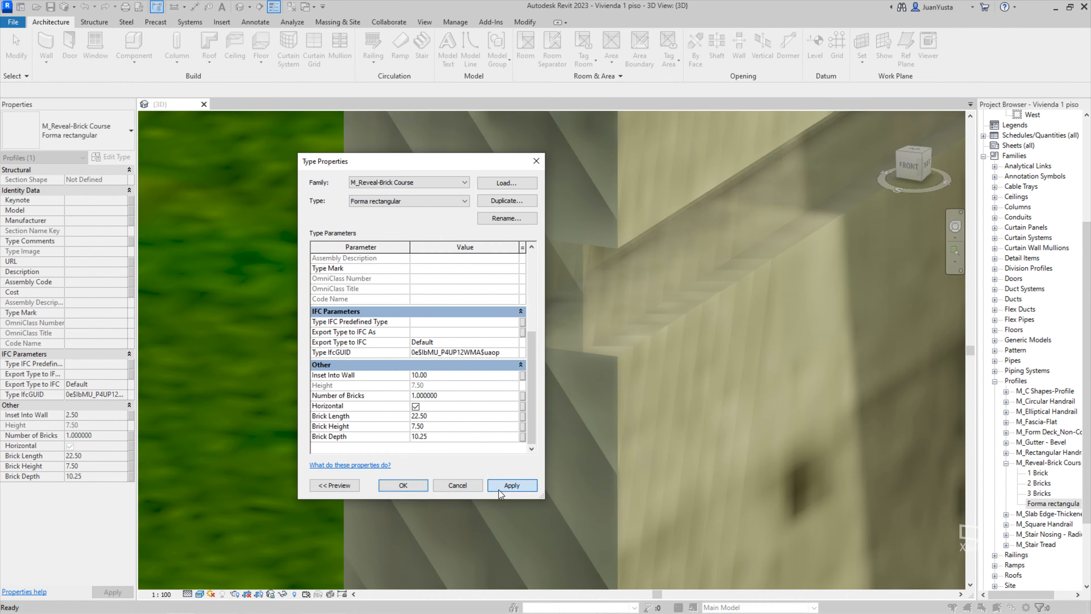
# Set the Forma rectangular profile type's Brick Depth to 15 and Brick Height to 35, and accept the changes.
pyautogui.moveTo(479, 158); pyautogui.dragTo(248, 261)
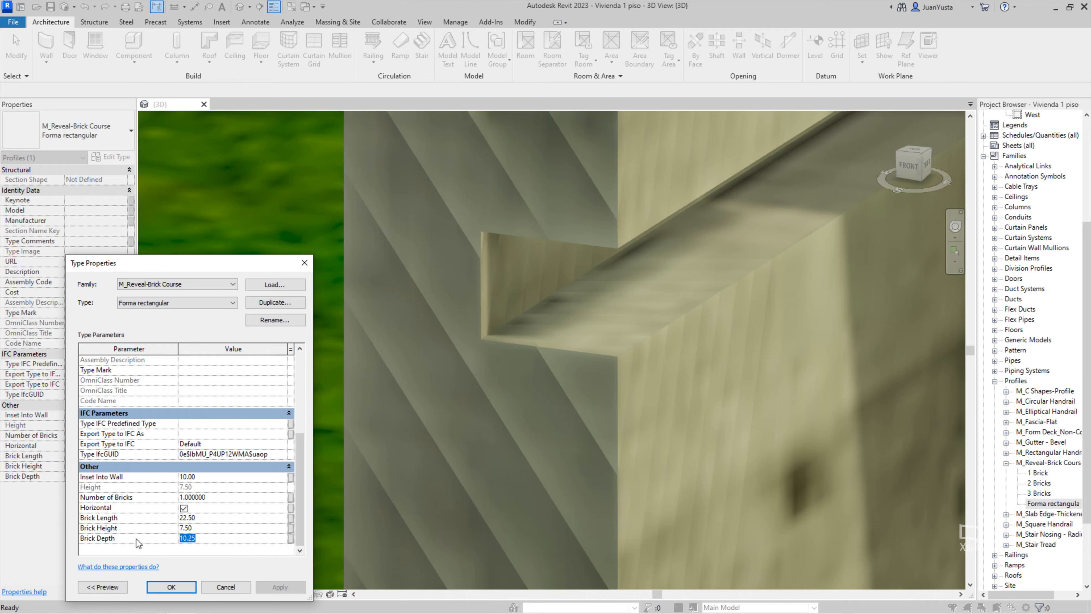
pyautogui.write('1')
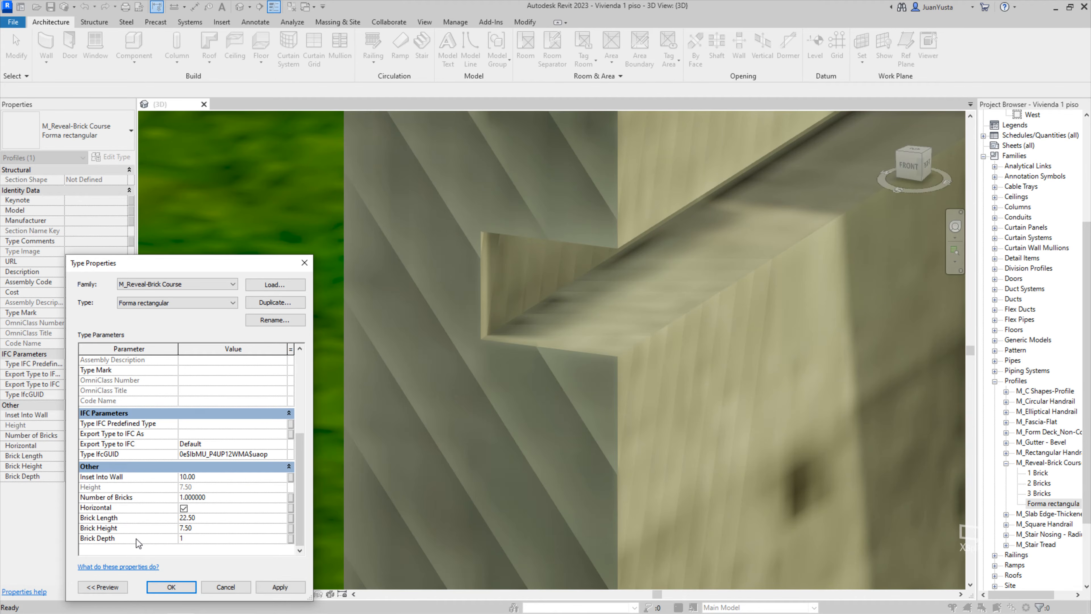
pyautogui.write('5')
pyautogui.click(291, 587)
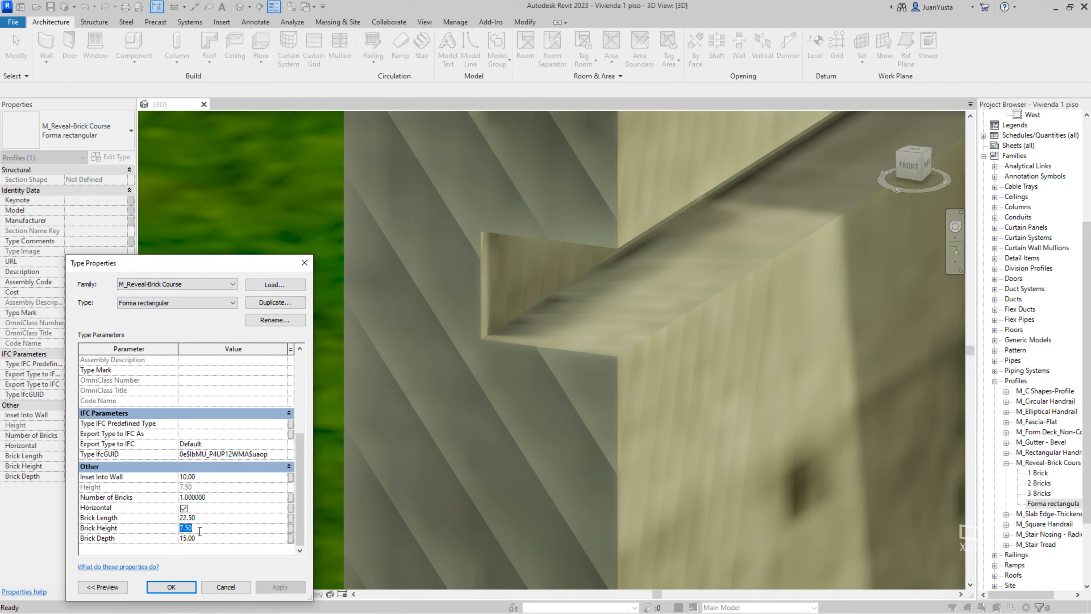
pyautogui.write('35')
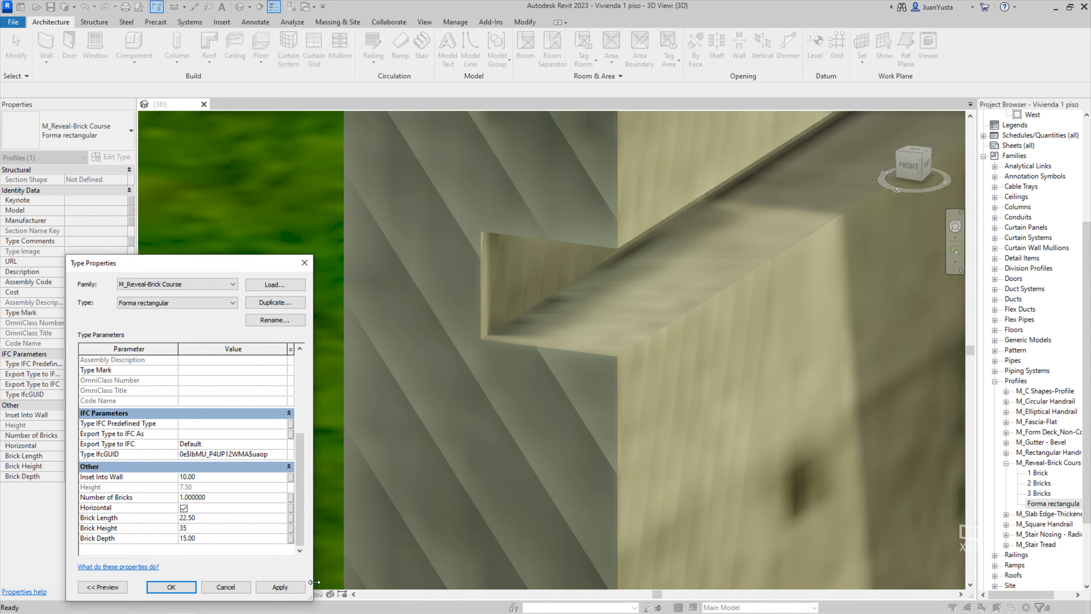
pyautogui.click(291, 588)
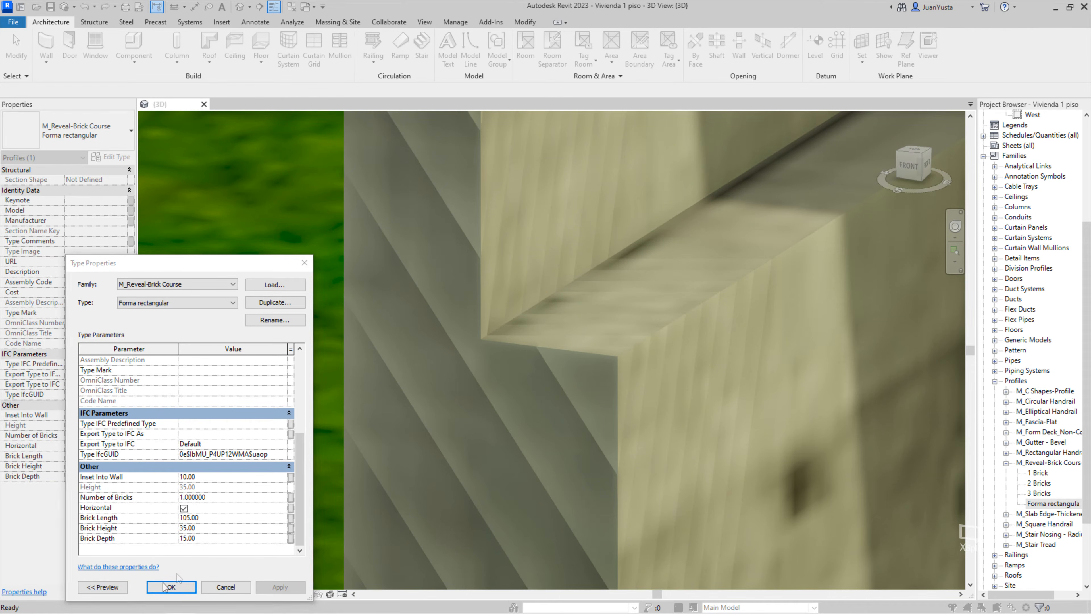
pyautogui.scroll(2, 224, 503)
pyautogui.scroll(-2, 232, 447)
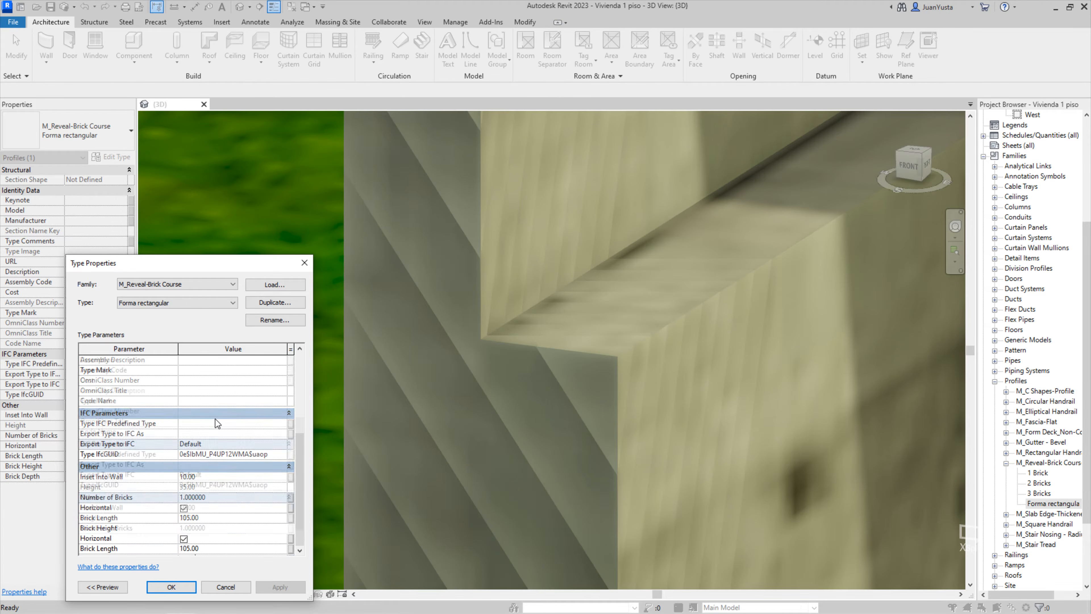
pyautogui.click(208, 476)
pyautogui.click(173, 587)
# Examine the resized rectangular reveal along the end wall and at its front edge.
pyautogui.scroll(-5, 477, 297)
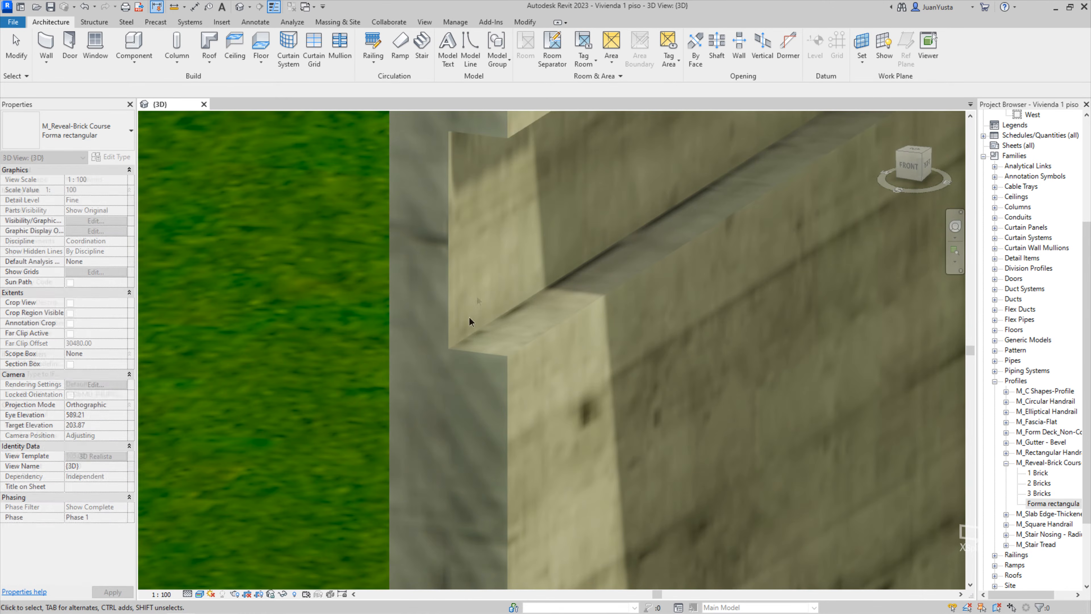
pyautogui.keyDown('shift'); pyautogui.moveTo(481, 300); pyautogui.dragTo(436, 338, button='middle'); pyautogui.keyUp('shift')
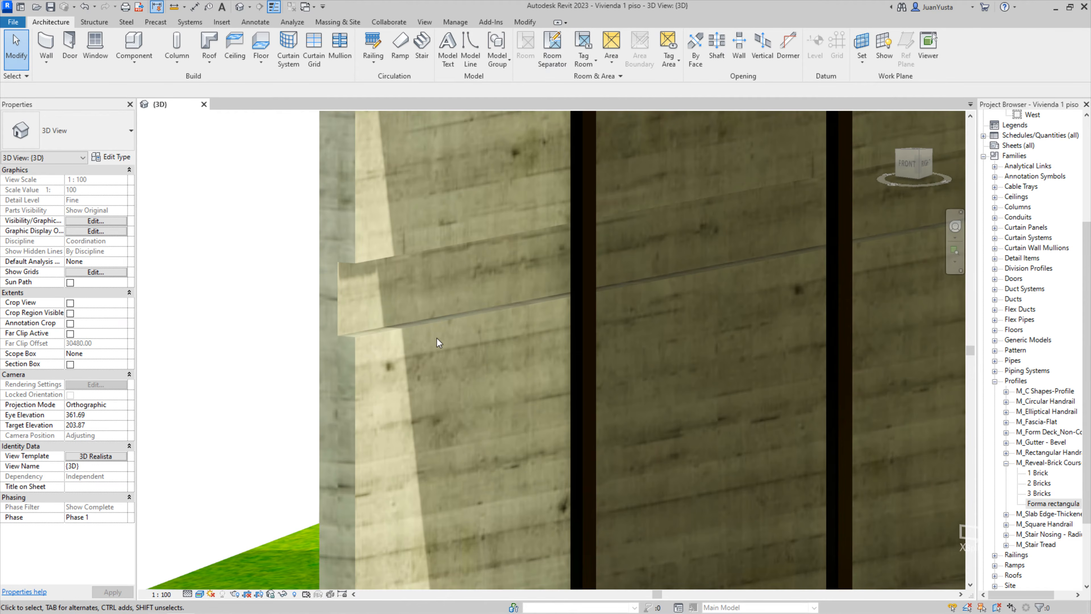
pyautogui.click(412, 317)
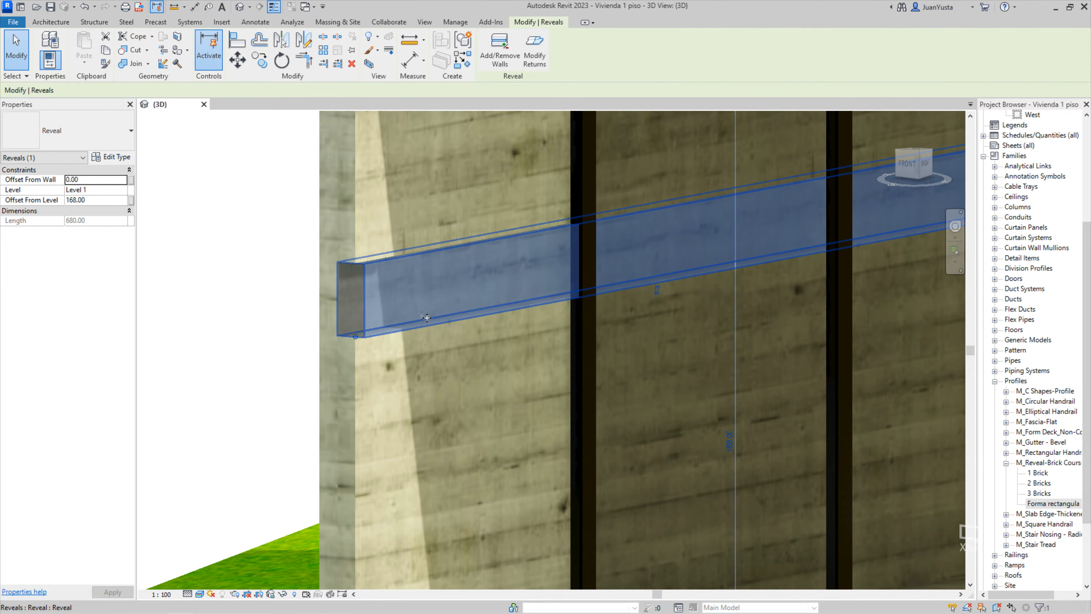
pyautogui.scroll(1, 363, 262)
pyautogui.scroll(2, 363, 262)
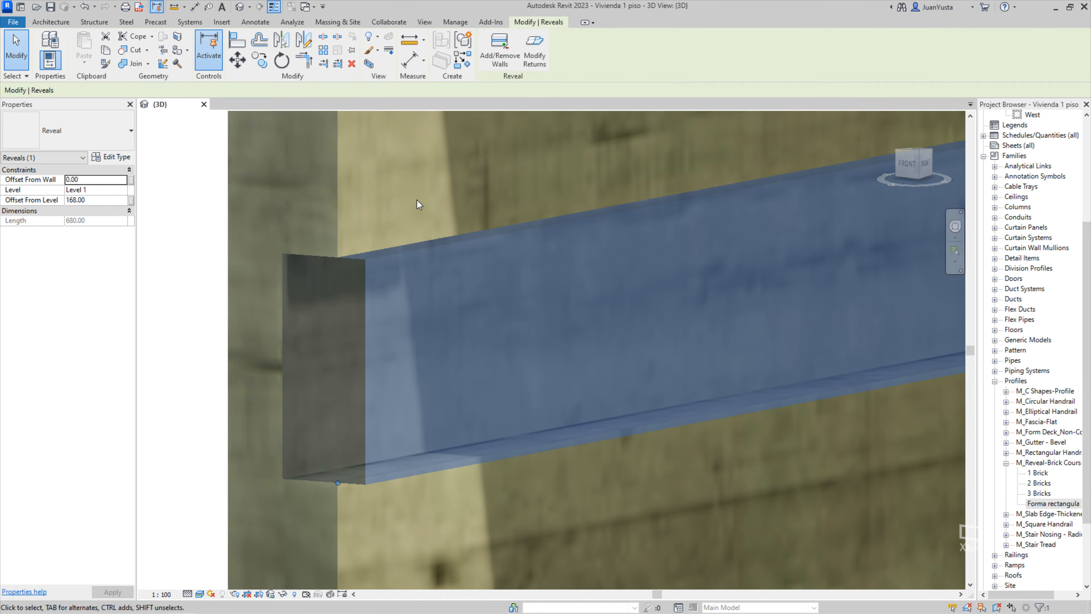
pyautogui.press('Escape')
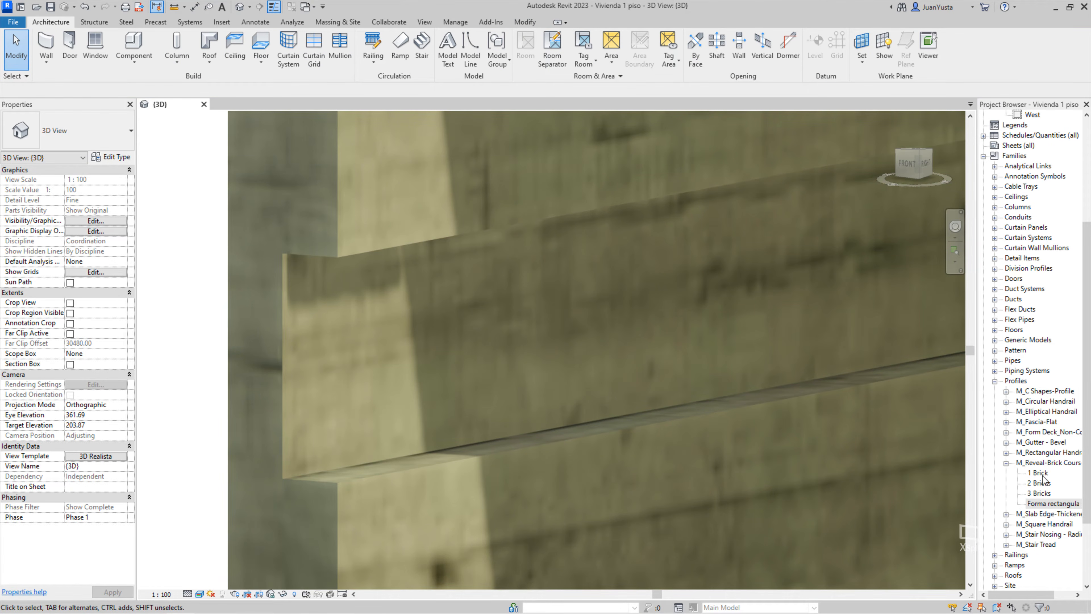
# Open the M_Reveal-Brick Course profile family for editing.
pyautogui.click(1040, 493)
pyautogui.rightClick(1041, 463)
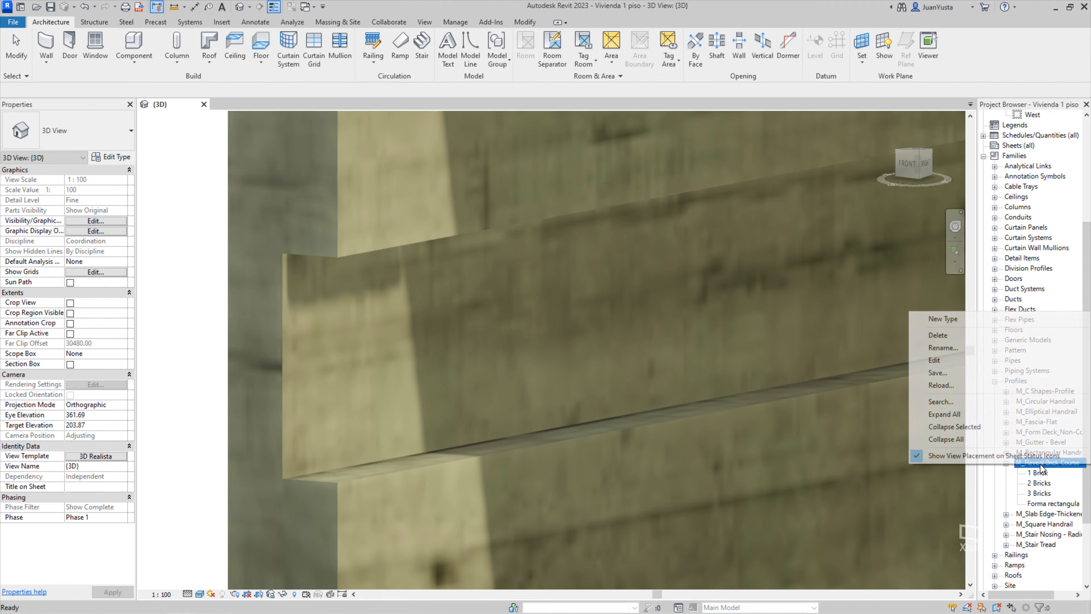
pyautogui.click(954, 361)
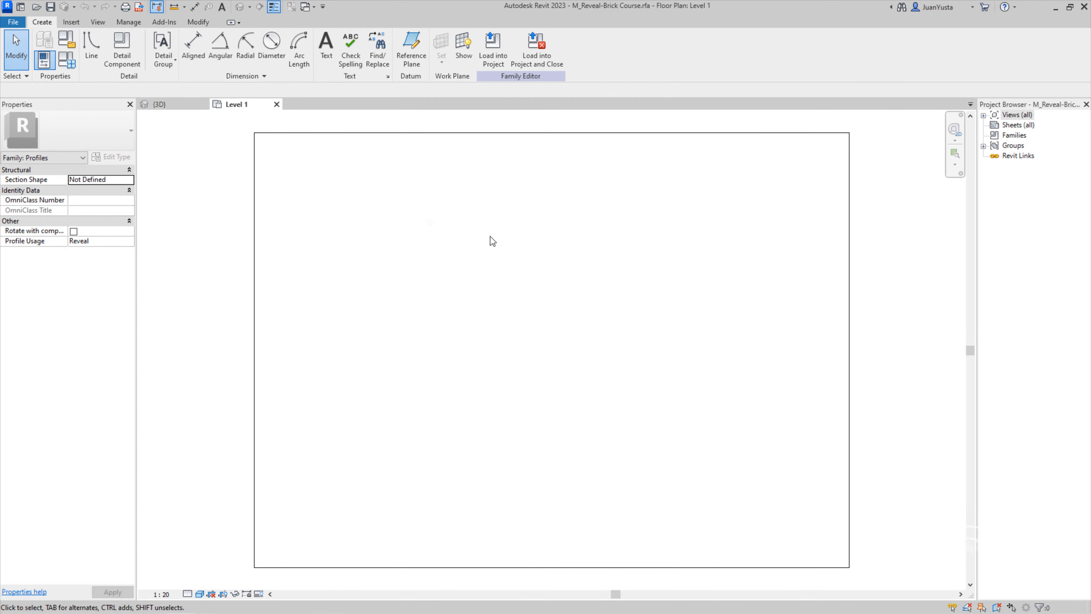
pyautogui.click(176, 108)
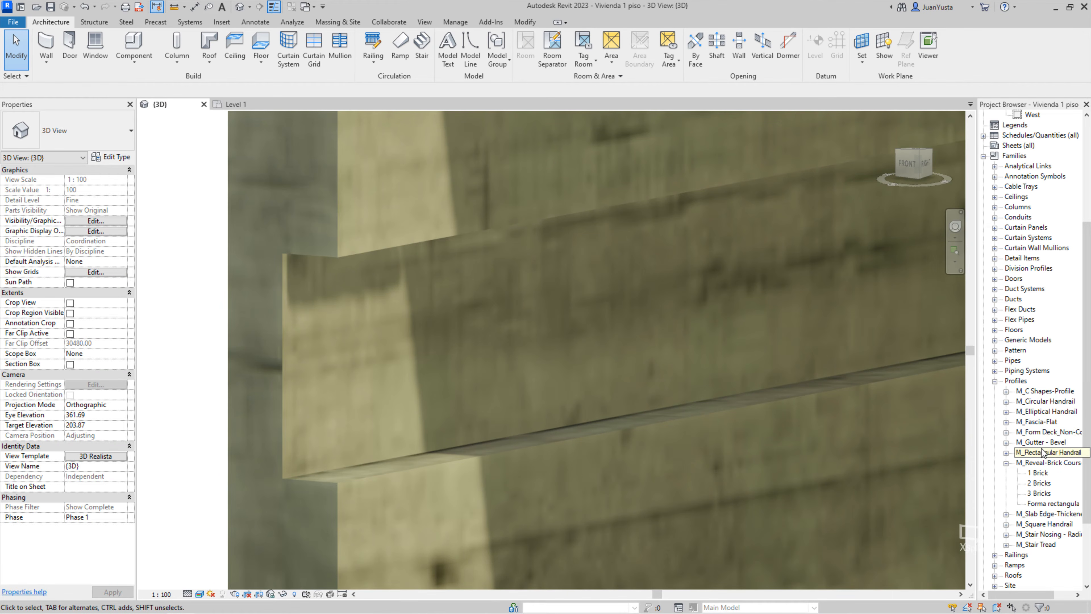
pyautogui.rightClick(1042, 463)
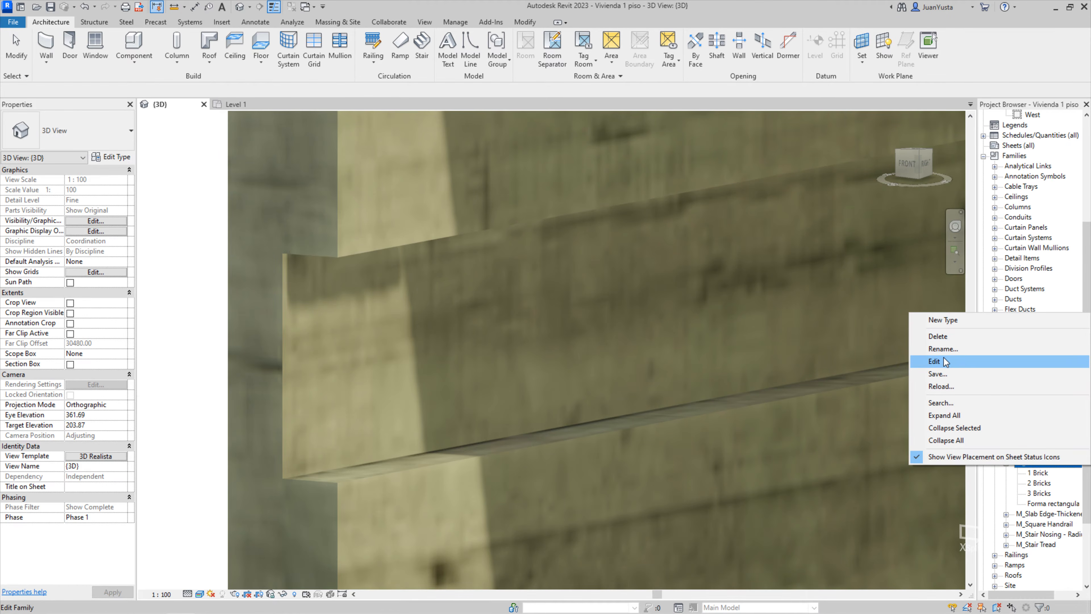
pyautogui.click(946, 362)
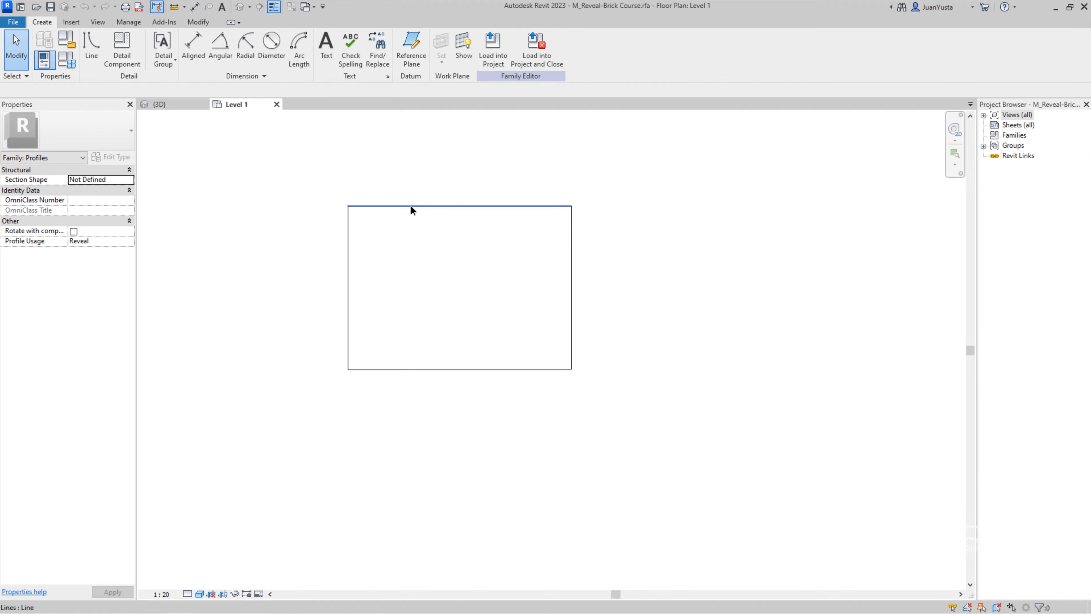
# Slope the profile's top edge by lowering its left endpoint, and trim the left side to meet it.
pyautogui.click(306, 190)
pyautogui.moveTo(303, 190); pyautogui.dragTo(317, 288)
pyautogui.scroll(-3, 327, 286)
pyautogui.click(878, 600)
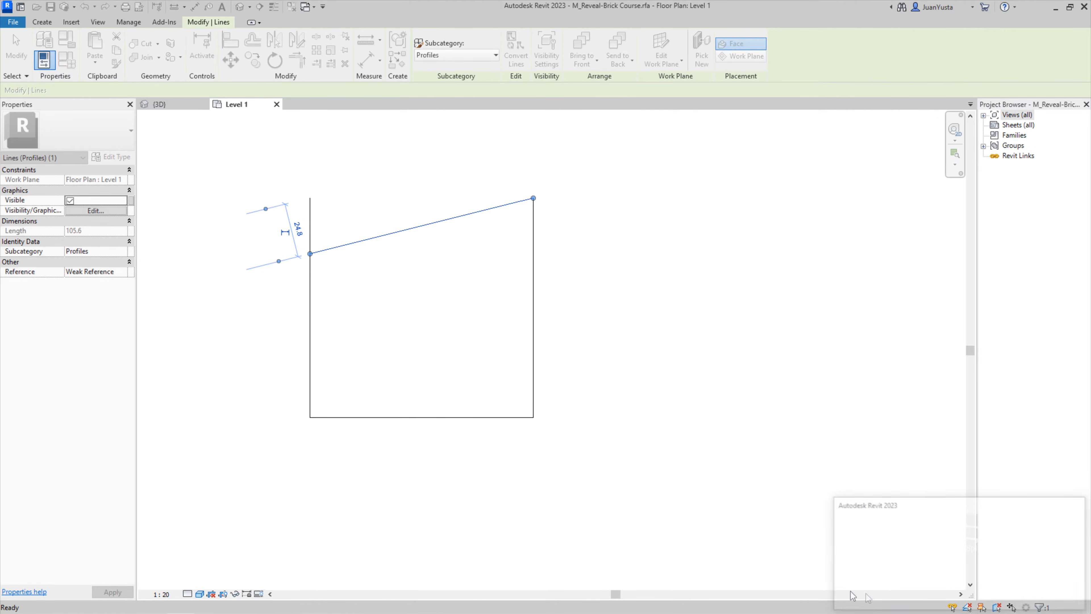
pyautogui.click(354, 354)
pyautogui.scroll(-2, 353, 268)
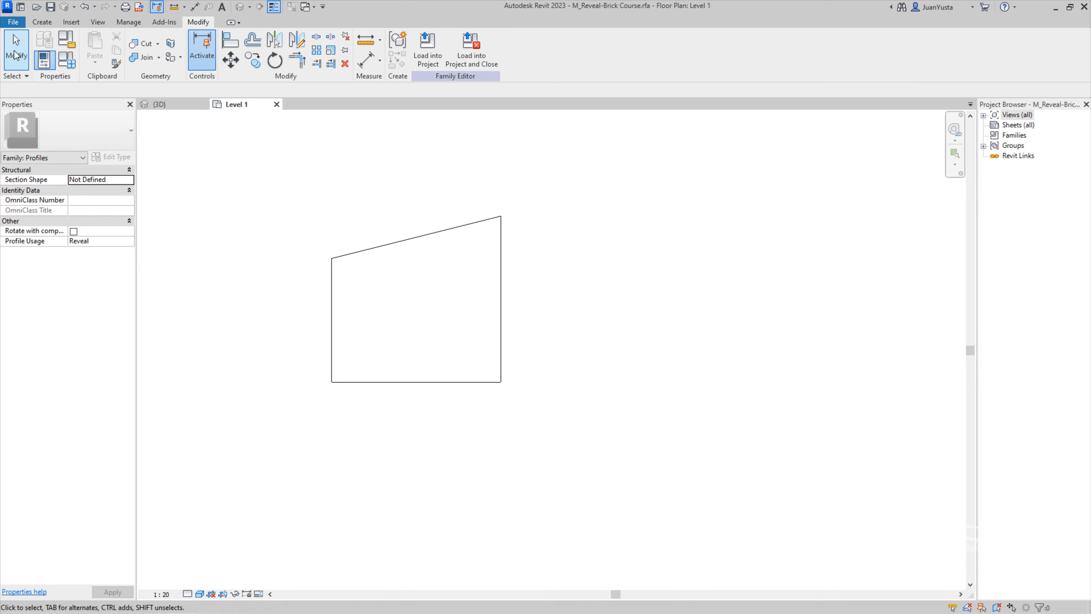
# Save the modified profile as a new family file named PErfil conico on the desktop.
pyautogui.click(13, 22)
pyautogui.moveTo(52, 159)
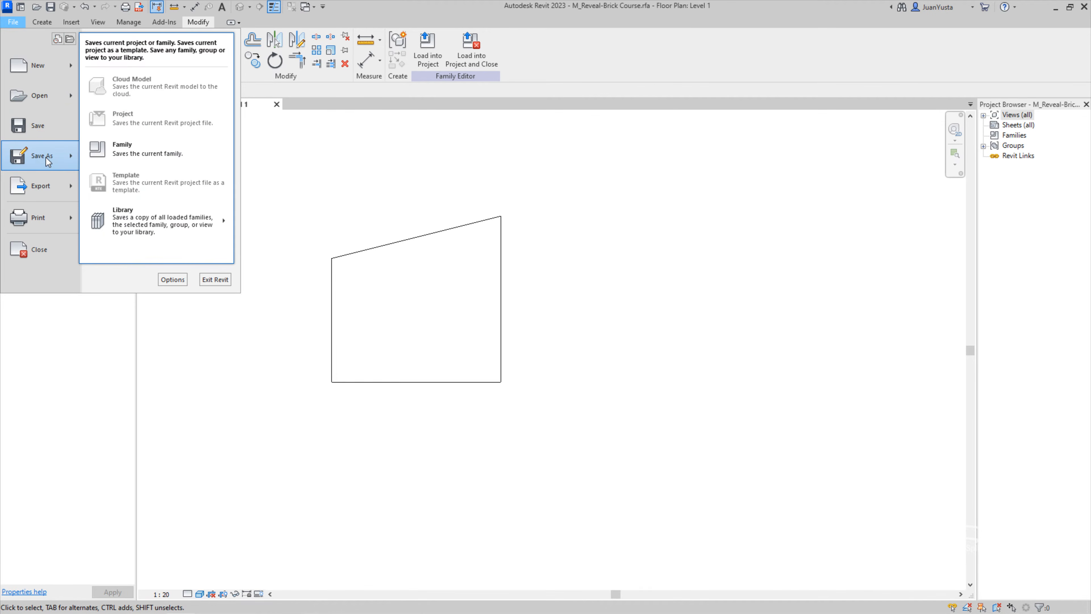
pyautogui.click(101, 156)
pyautogui.click(455, 382)
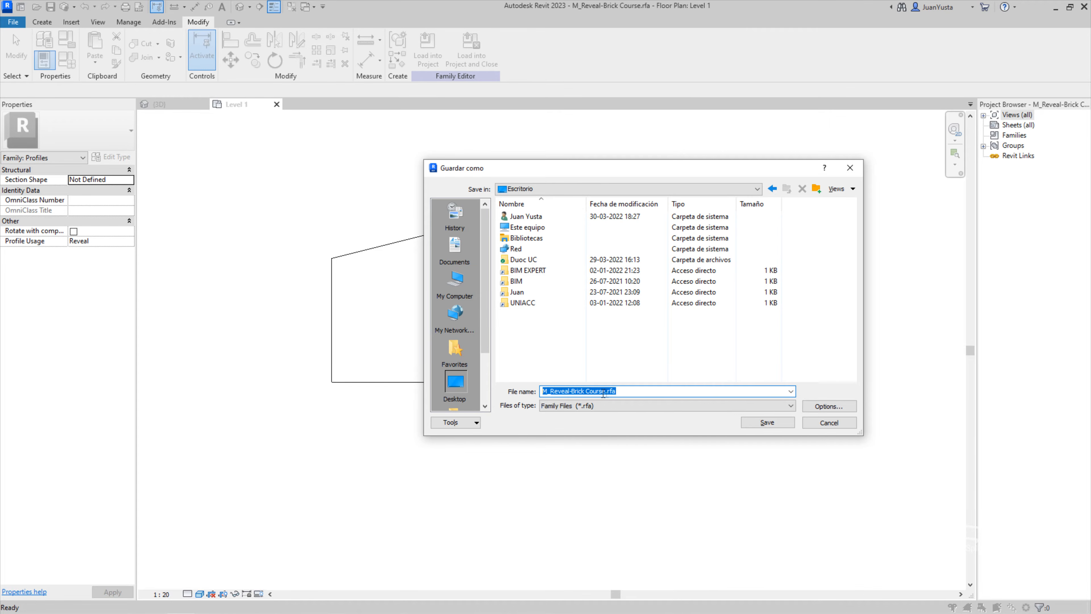
pyautogui.moveTo(605, 390); pyautogui.dragTo(544, 382)
pyautogui.write('Forma')
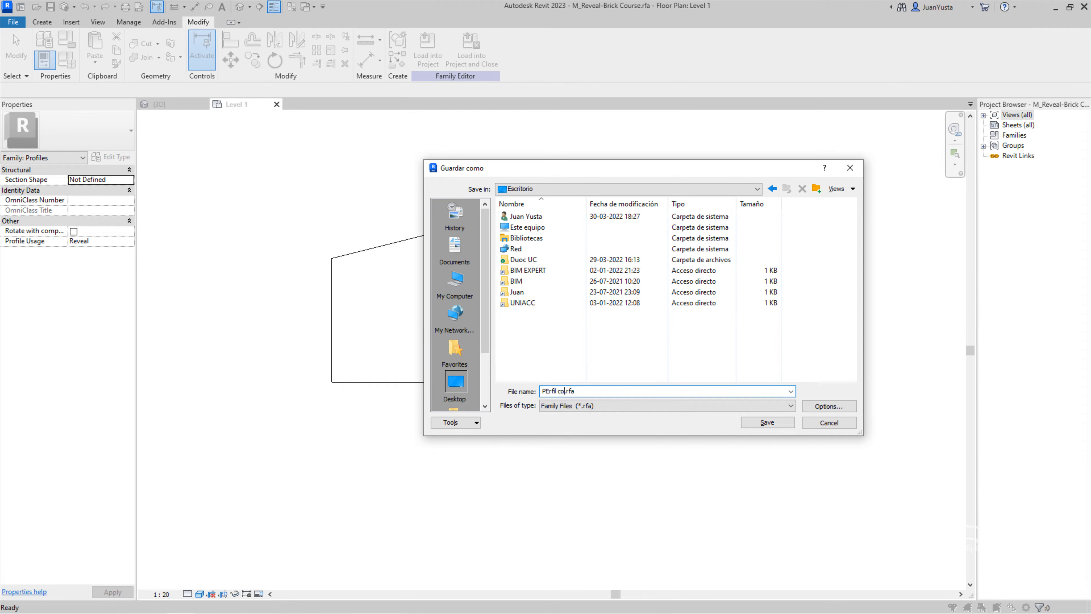
pyautogui.write('o')
pyautogui.press('Return')
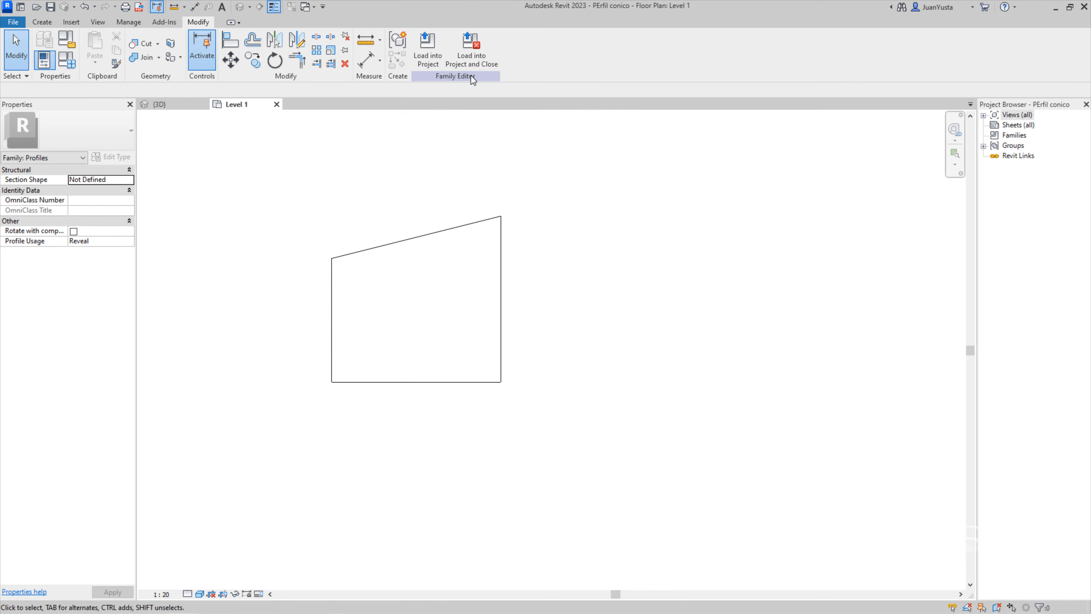
# Load the PErfil conico family into the project, close its editor, and expand its types among the Profiles families.
pyautogui.click(472, 51)
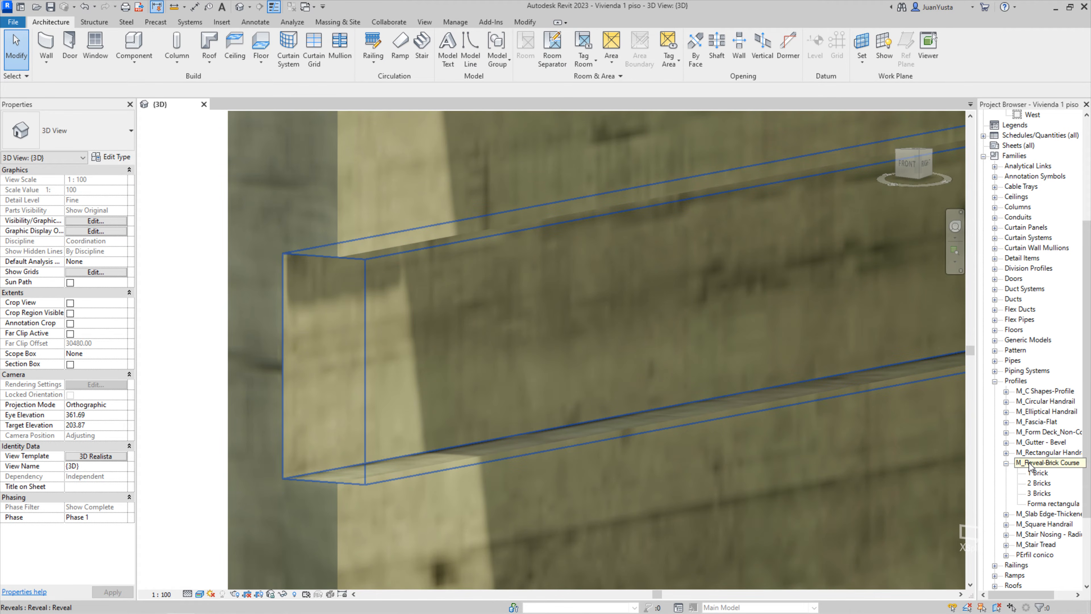
pyautogui.click(1007, 555)
pyautogui.click(1034, 545)
pyautogui.scroll(-1, 1044, 555)
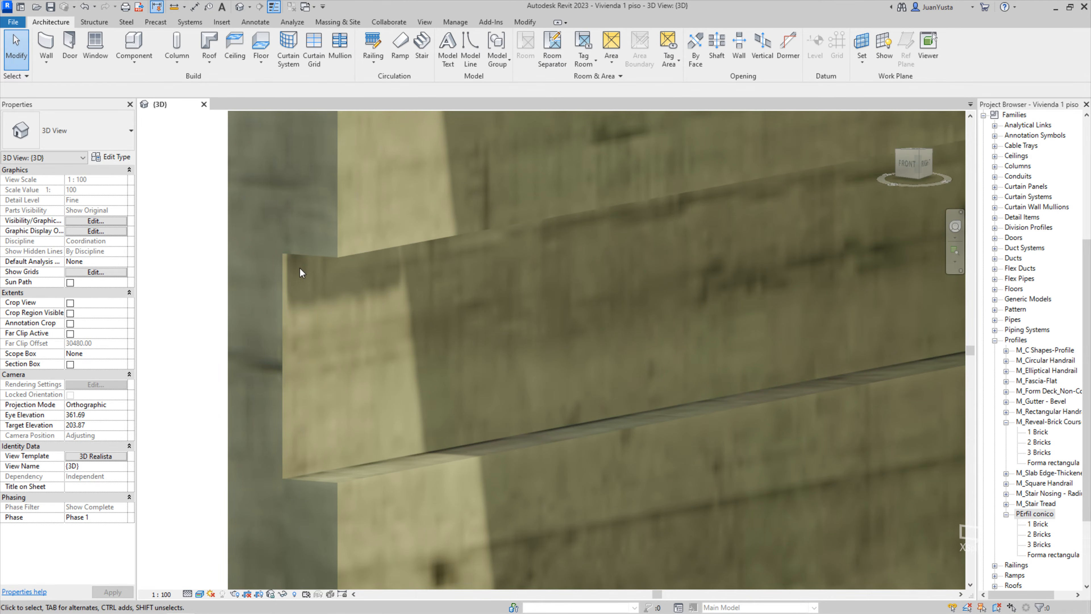
# Set the wall reveal type's profile to PErfil conico : 1 Brick and accept the change.
pyautogui.click(288, 258)
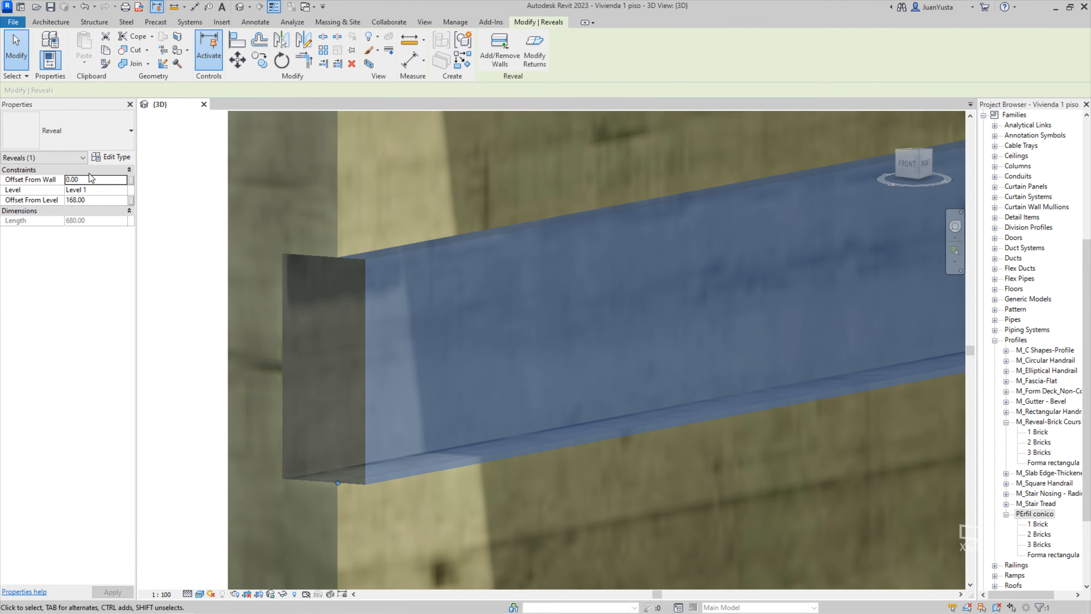
pyautogui.click(114, 157)
pyautogui.click(282, 395)
pyautogui.click(292, 396)
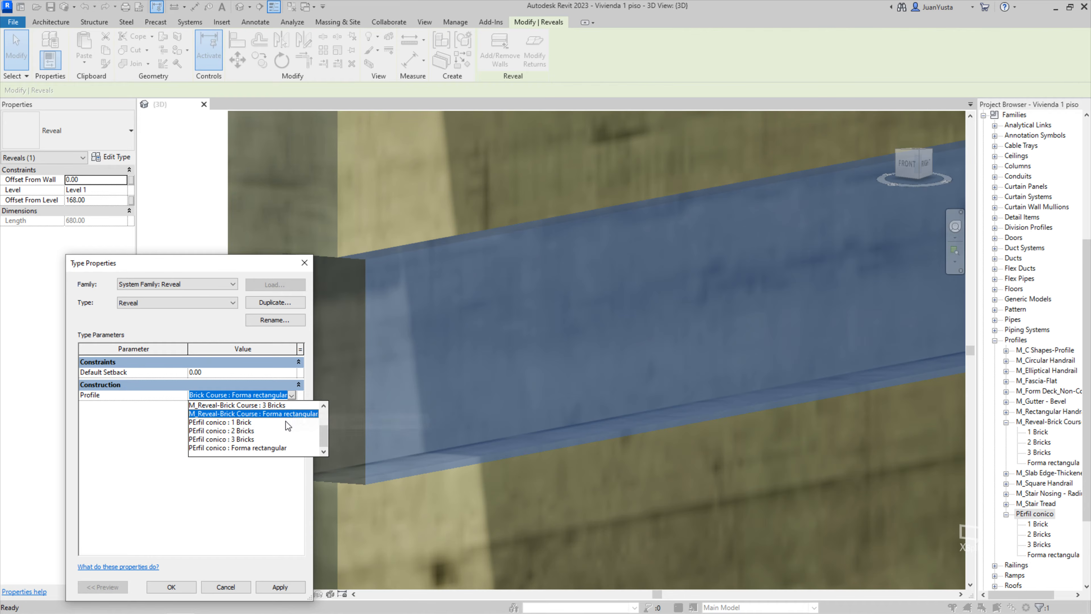
pyautogui.click(207, 423)
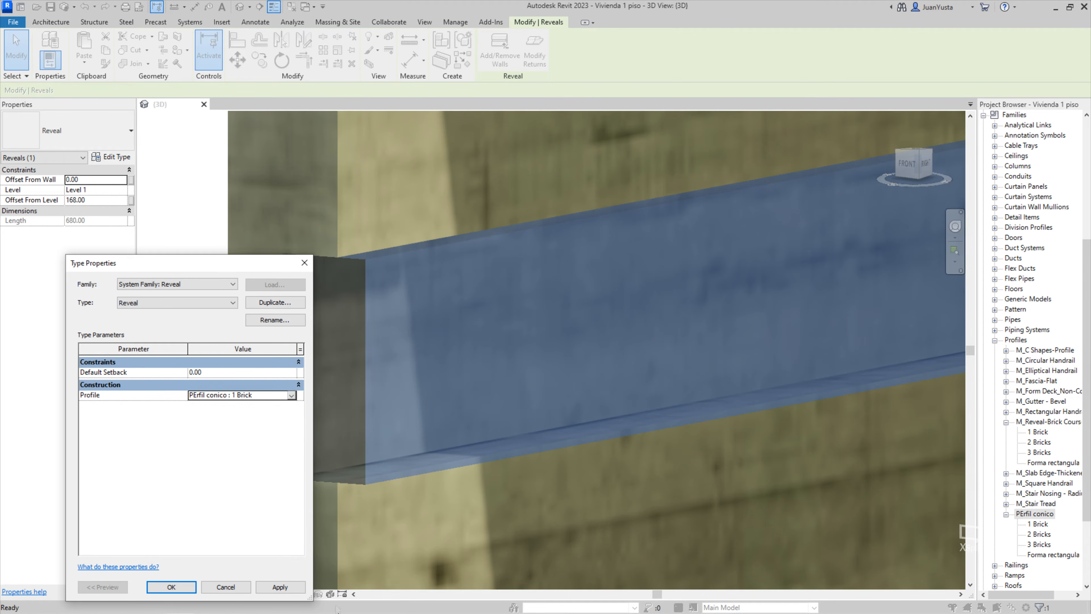
pyautogui.click(284, 589)
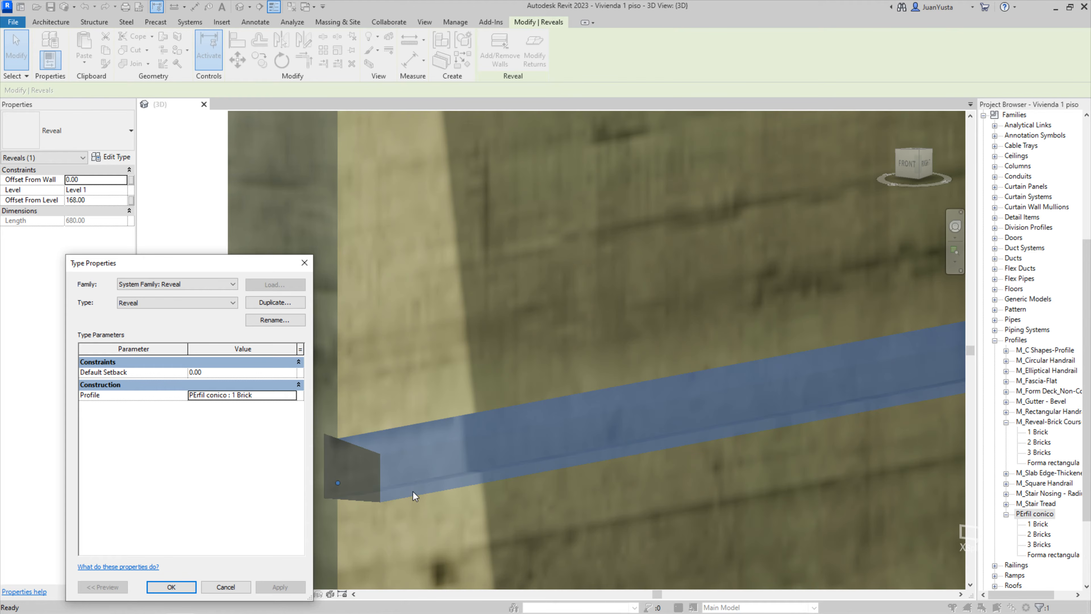
pyautogui.click(171, 587)
# Inspect the inset and brick size parameters of the PErfil conico 1 Brick type.
pyautogui.doubleClick(1040, 524)
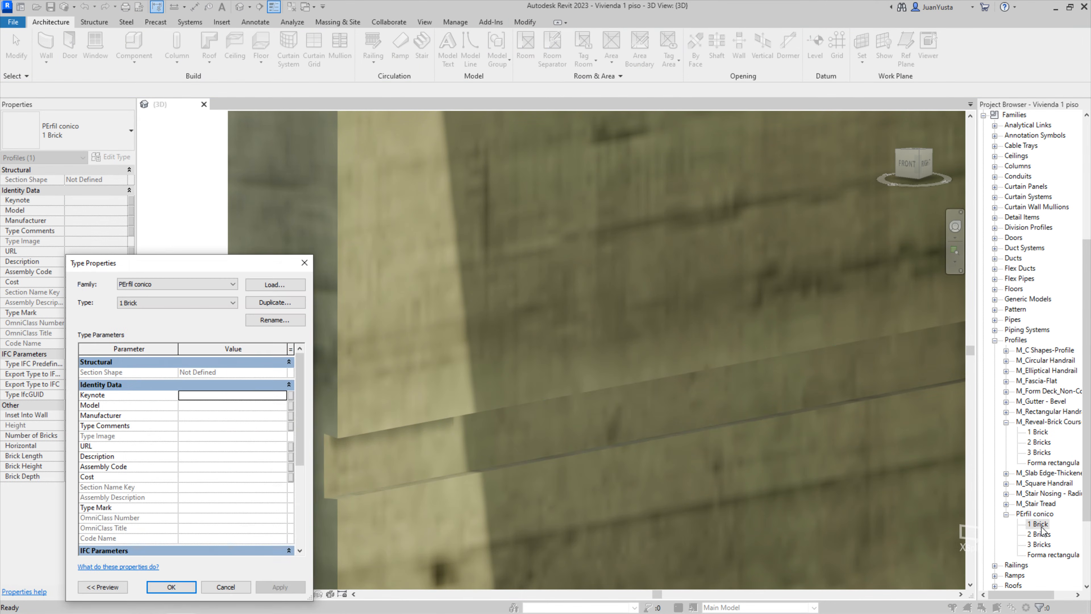
pyautogui.scroll(-5, 246, 415)
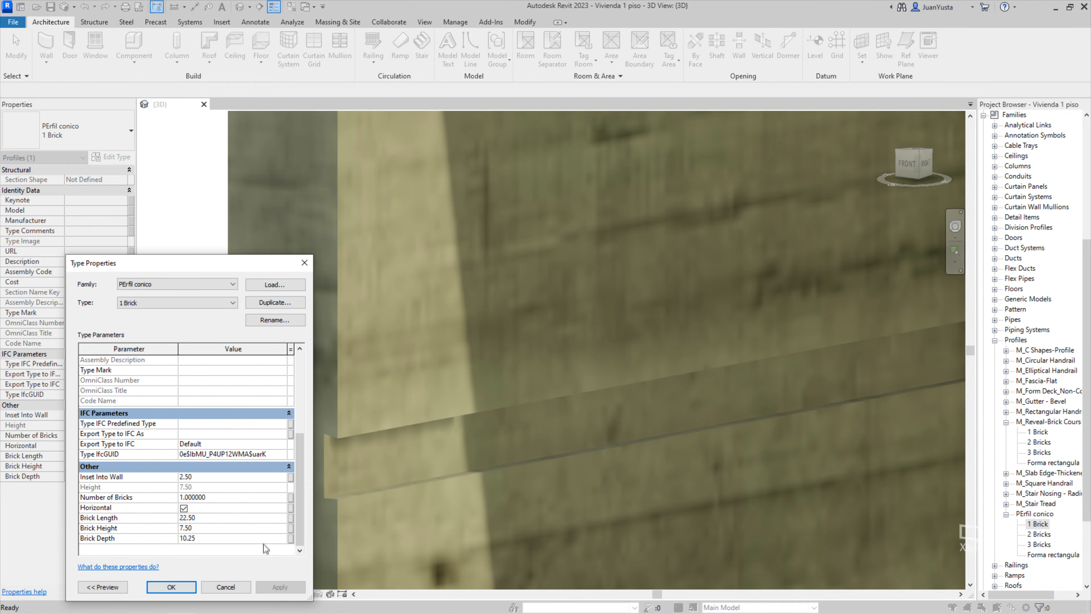
pyautogui.click(218, 478)
pyautogui.click(304, 264)
# Reverse the top edge's slope in the PErfil conico family by lowering its right endpoint, and trim the right side to it.
pyautogui.rightClick(1051, 516)
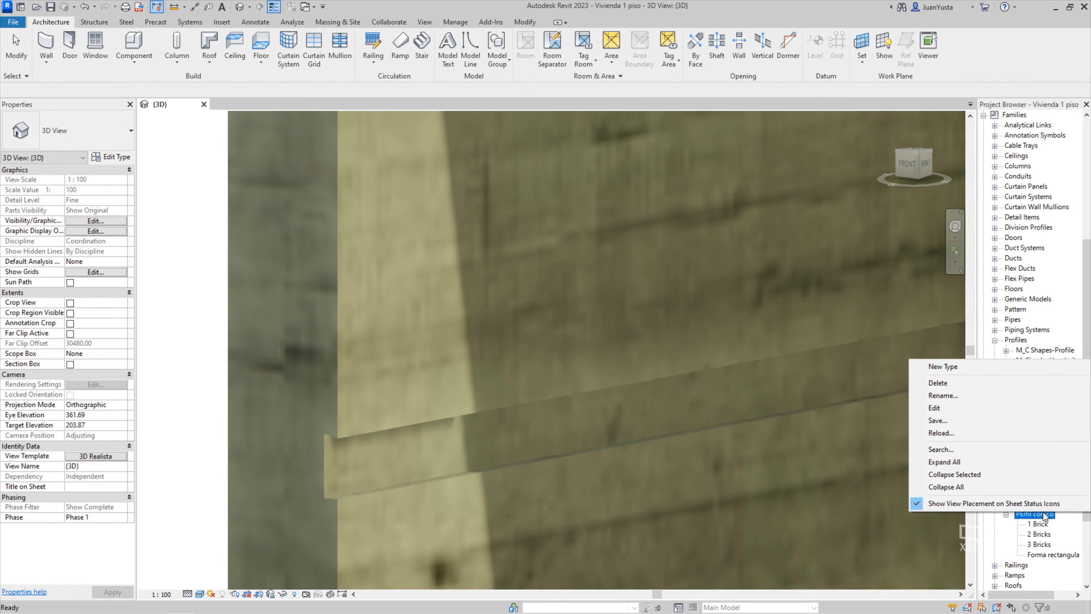
pyautogui.click(943, 406)
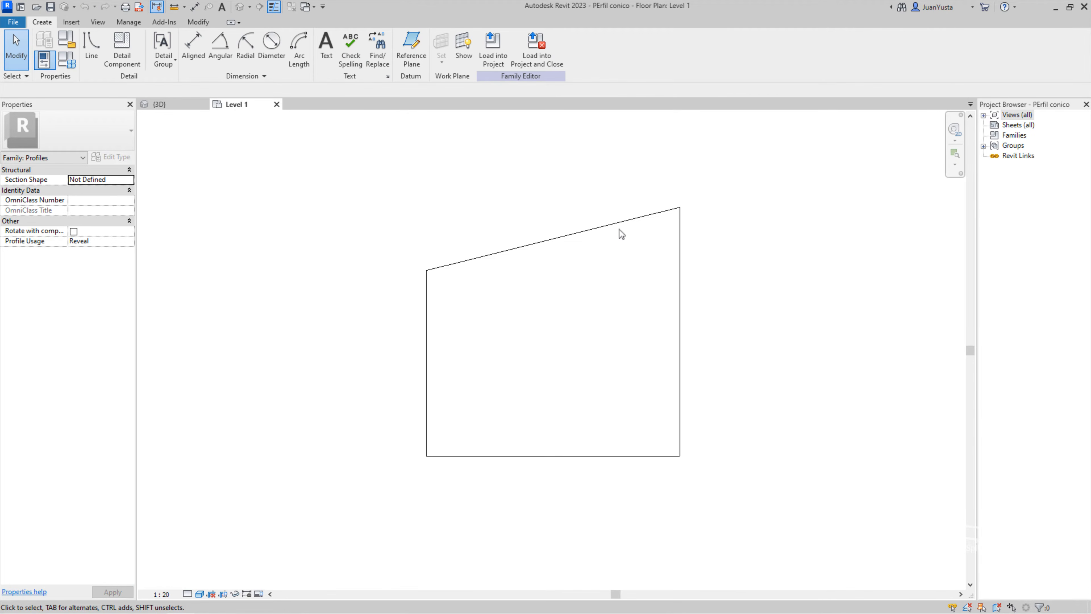
pyautogui.click(619, 230)
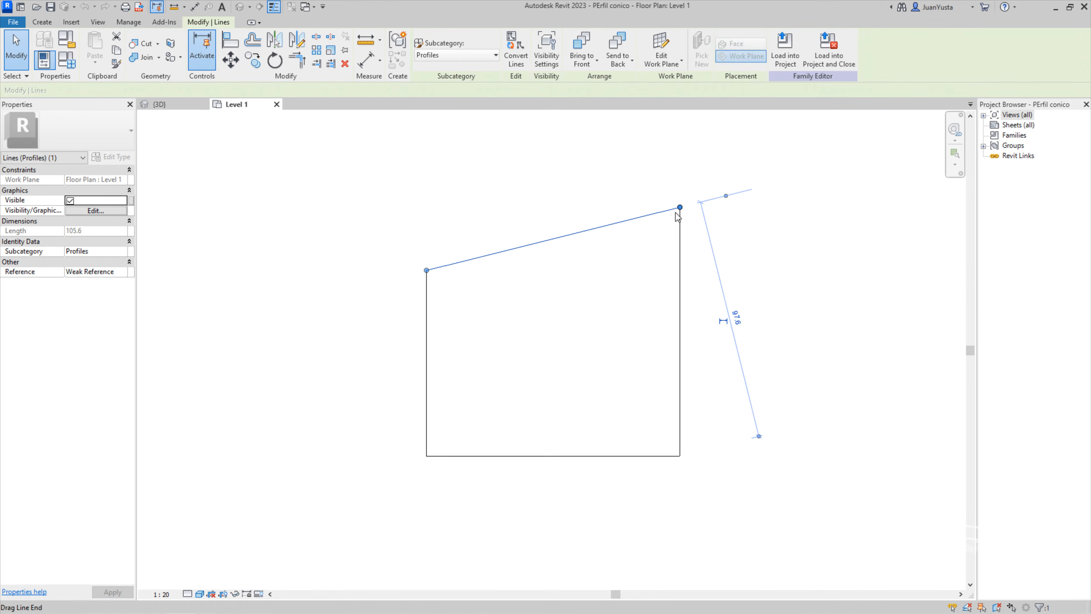
pyautogui.moveTo(680, 207); pyautogui.dragTo(679, 321)
pyautogui.press('t')
pyautogui.press('r')
pyautogui.click(680, 358)
pyautogui.click(662, 316)
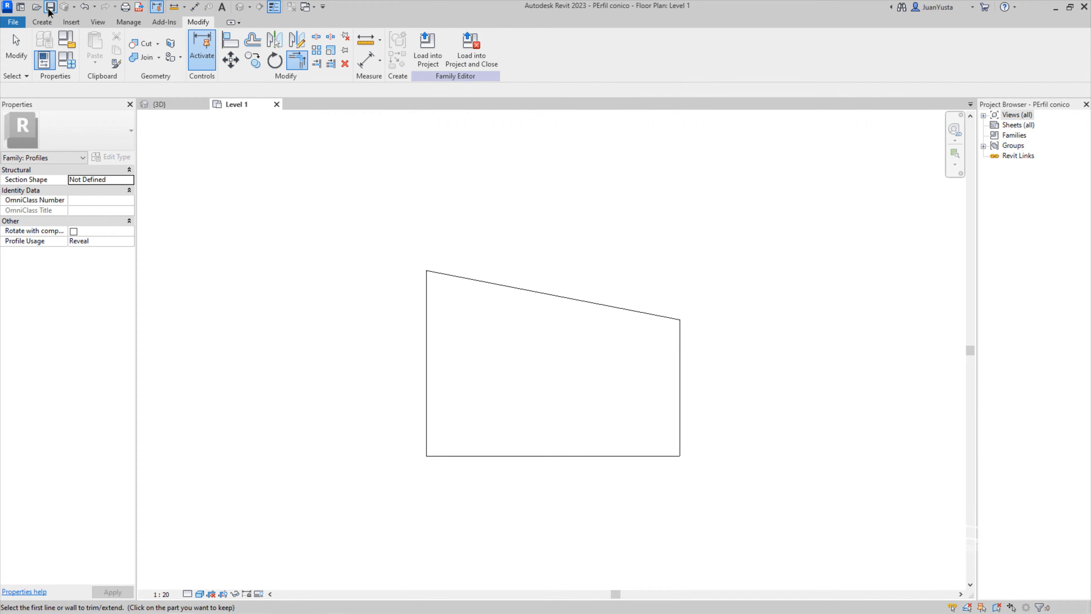
# Save over the existing PErfil conico file and reload the family into the project, overwriting the version there and closing its editor.
pyautogui.click(471, 60)
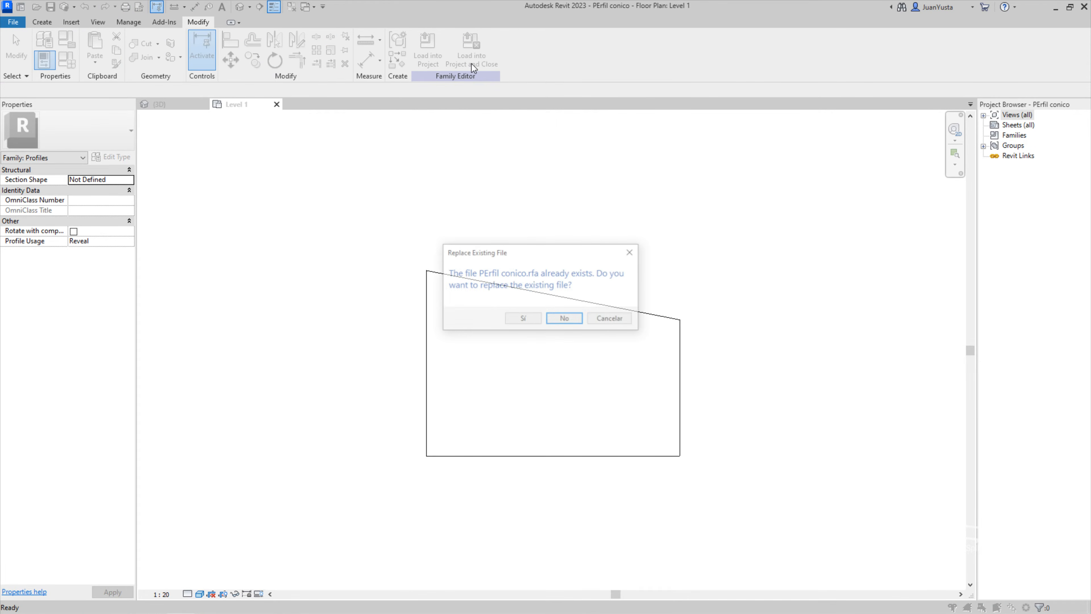
pyautogui.click(521, 320)
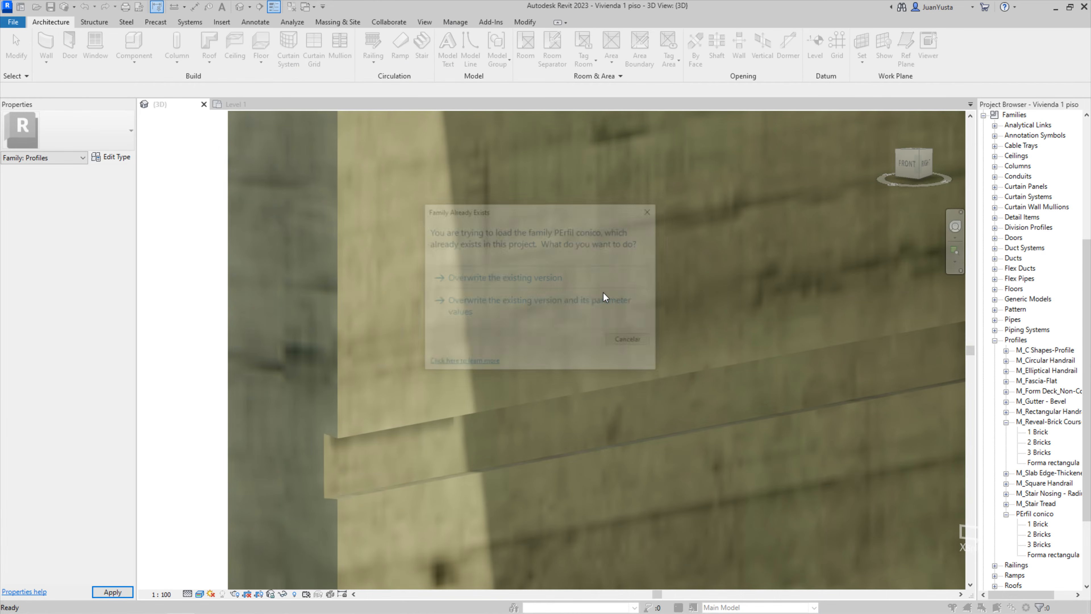
pyautogui.click(565, 319)
# Examine the end of the sloped reveal from the front of the wall.
pyautogui.keyDown('shift'); pyautogui.moveTo(369, 490); pyautogui.dragTo(681, 327, button='middle'); pyautogui.keyUp('shift')
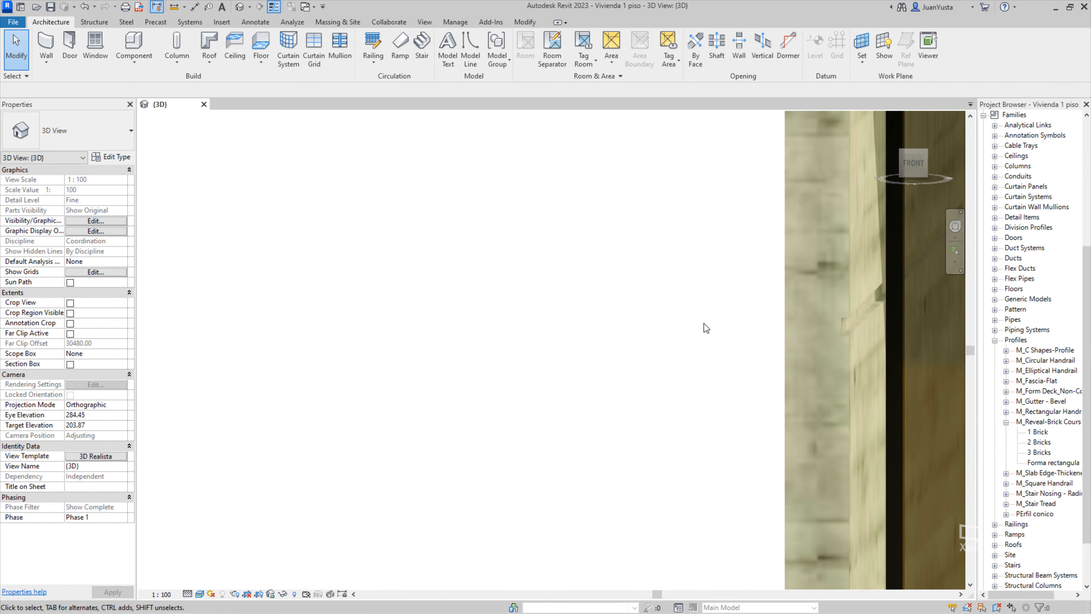
pyautogui.moveTo(859, 288); pyautogui.dragTo(647, 339, button='middle')
pyautogui.scroll(4, 648, 339)
pyautogui.scroll(4, 606, 438)
pyautogui.moveTo(612, 438); pyautogui.dragTo(618, 378, button='middle')
pyautogui.click(613, 340)
pyautogui.press('Escape')
# Check which profile the wall reveal's type uses, and close its type properties.
pyautogui.click(588, 395)
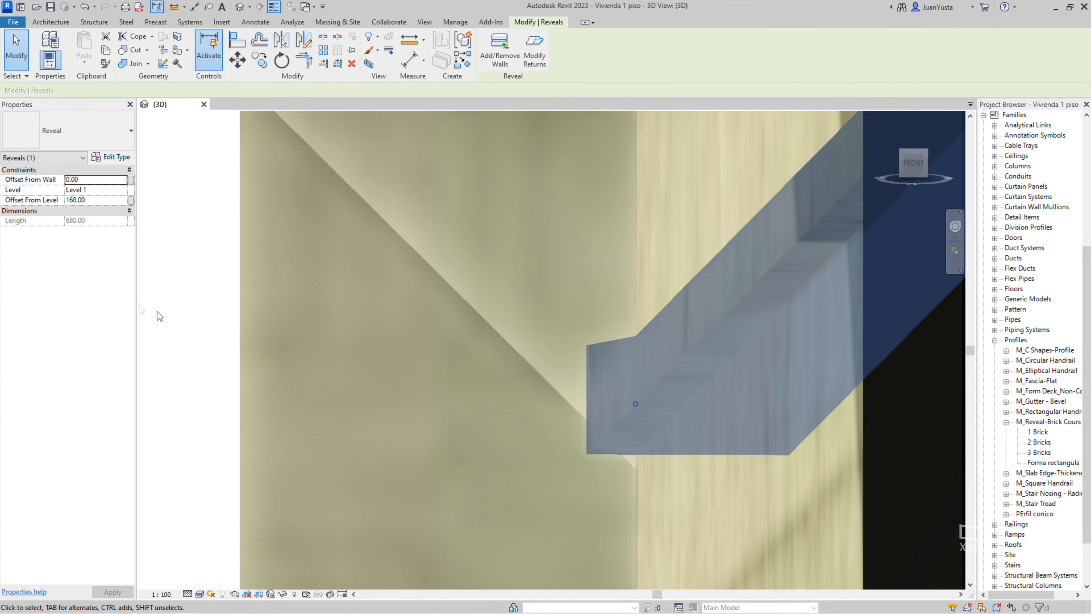
pyautogui.click(115, 156)
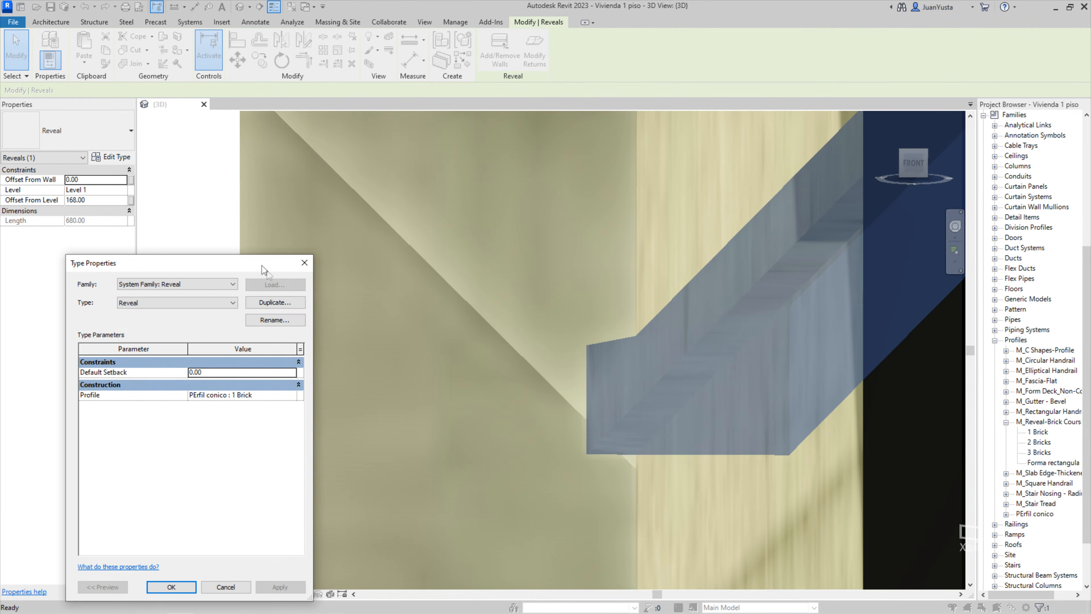
pyautogui.click(290, 398)
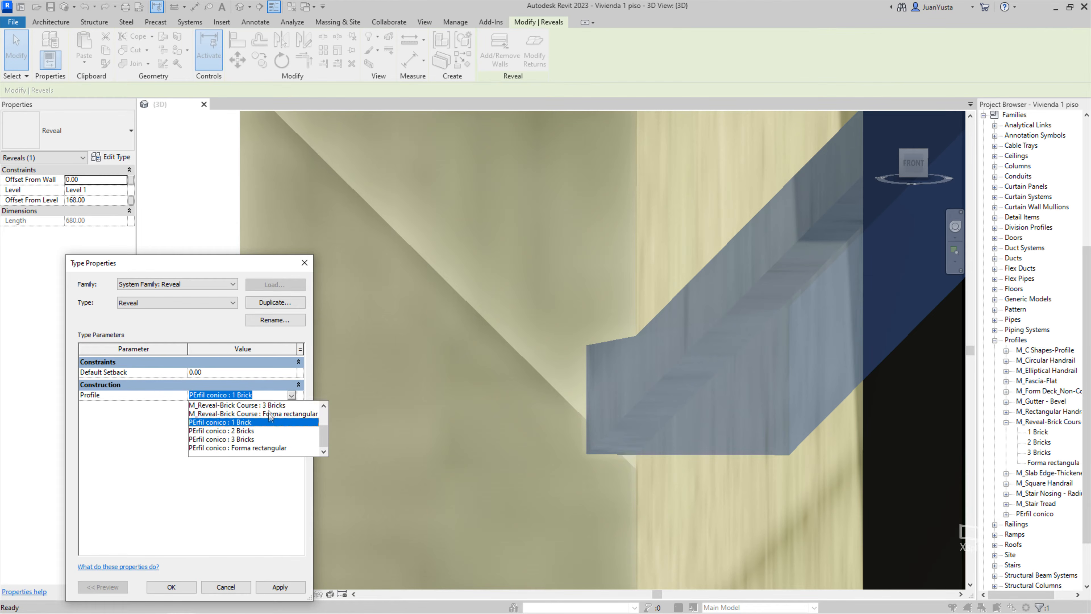
pyautogui.click(270, 393)
pyautogui.click(304, 262)
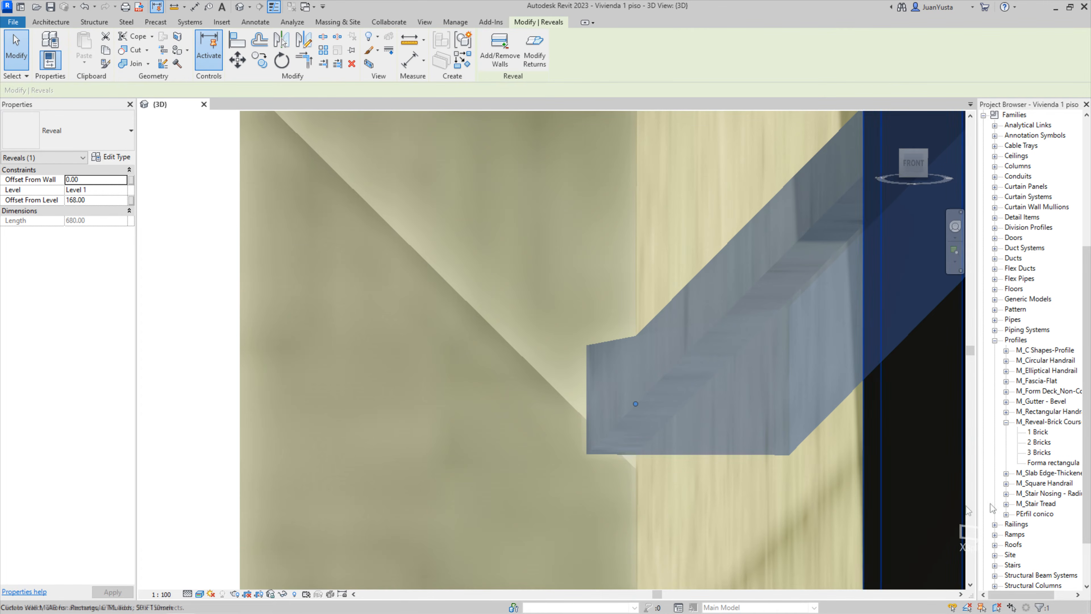
# Set Inset Into Wall to 10 for the PErfil conico 1 Brick type and accept the change.
pyautogui.click(1038, 433)
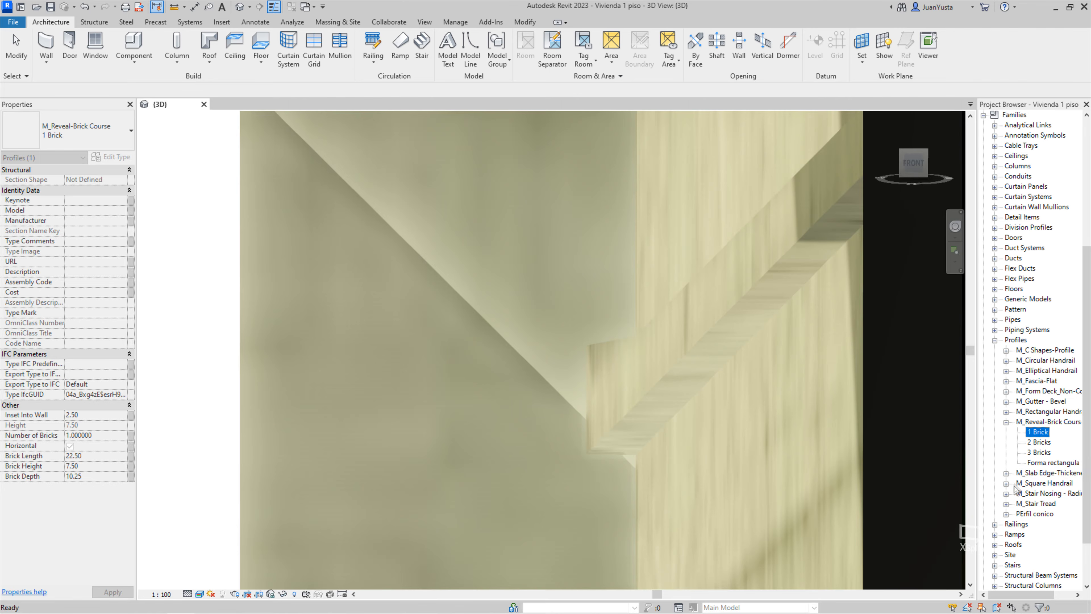
pyautogui.click(1006, 514)
pyautogui.doubleClick(1038, 524)
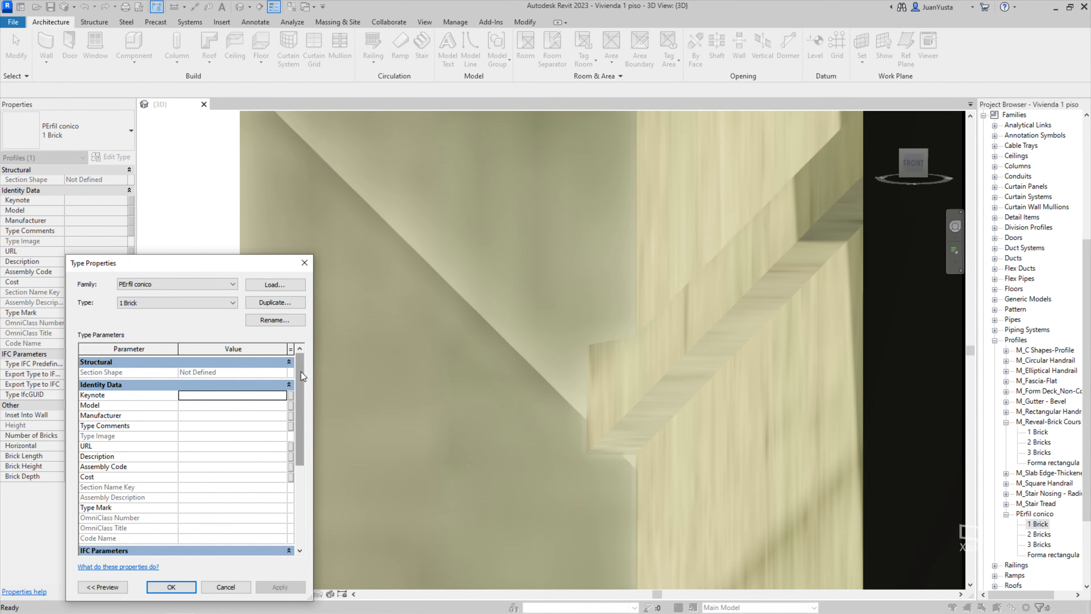
pyautogui.moveTo(301, 374); pyautogui.dragTo(298, 459)
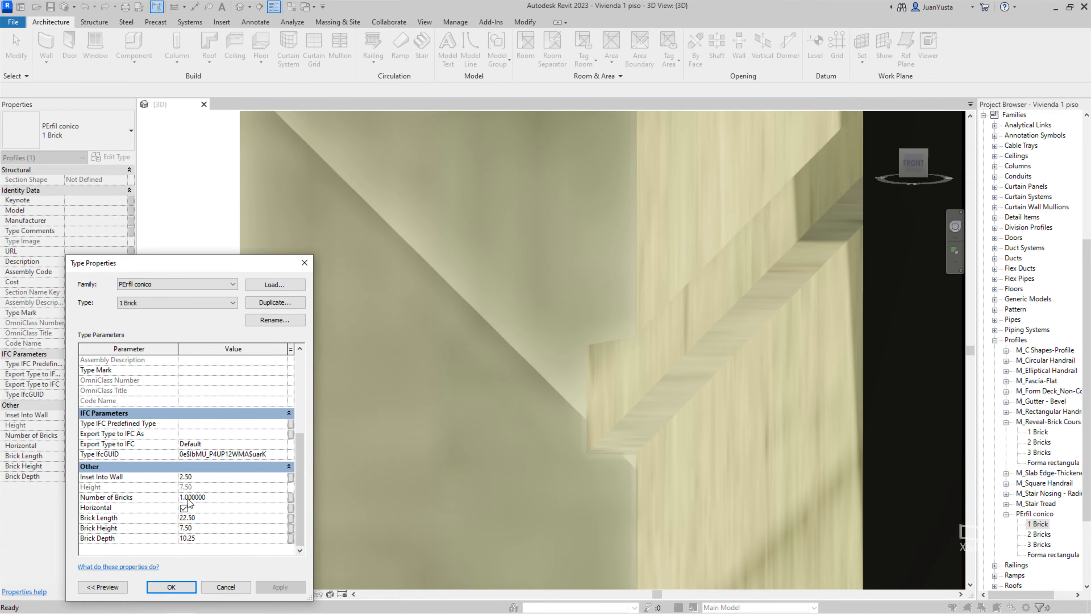
pyautogui.click(202, 476)
pyautogui.write('10')
pyautogui.click(280, 586)
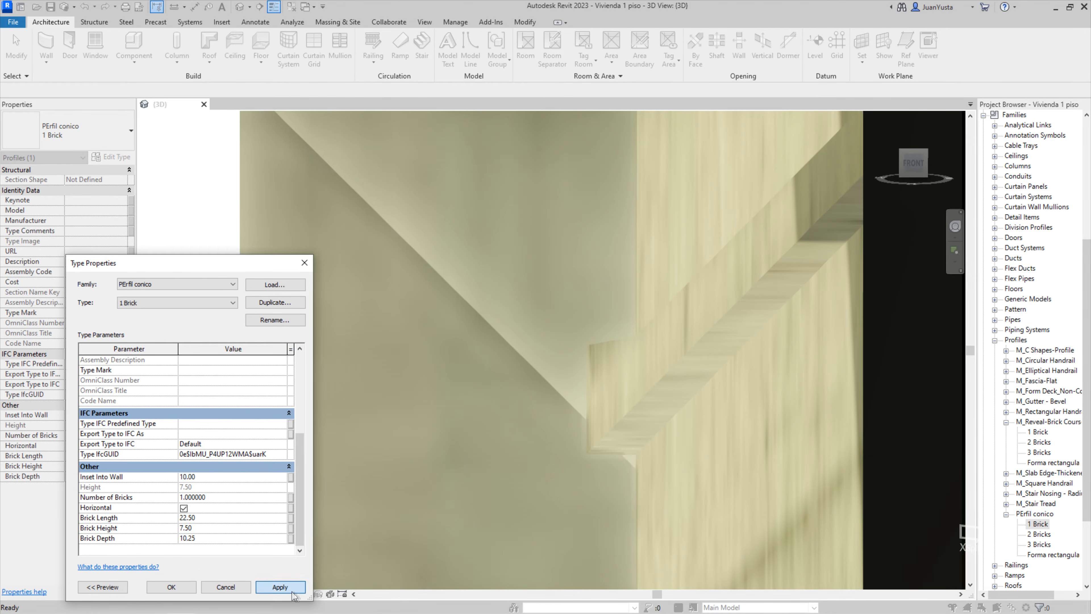
pyautogui.click(171, 587)
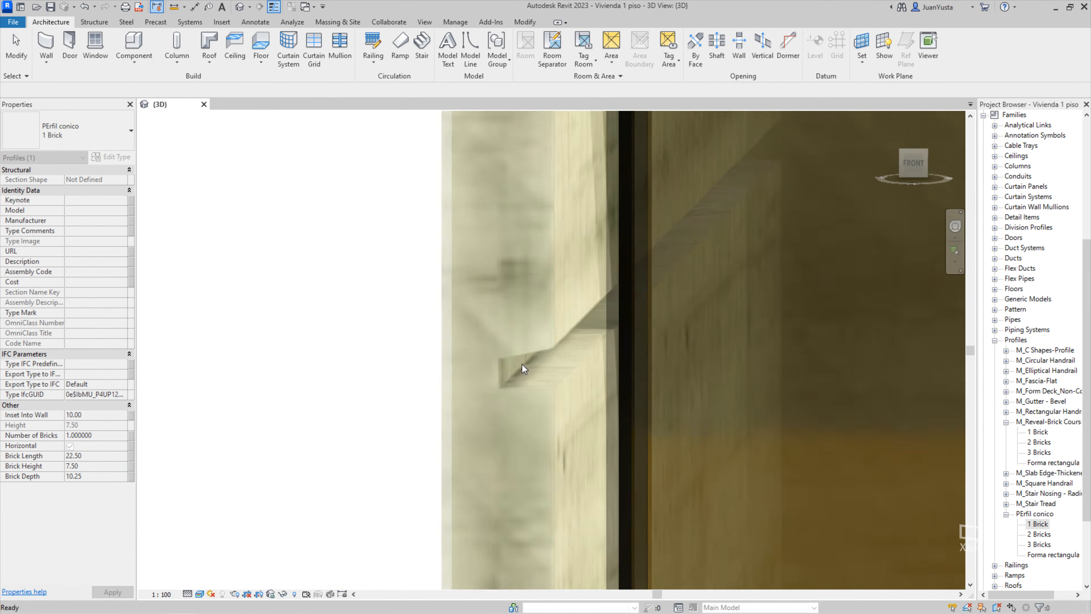
# Examine the end profile of the sloped reveal from the front and at an angle, and check the reveal along the wall.
pyautogui.click(916, 165)
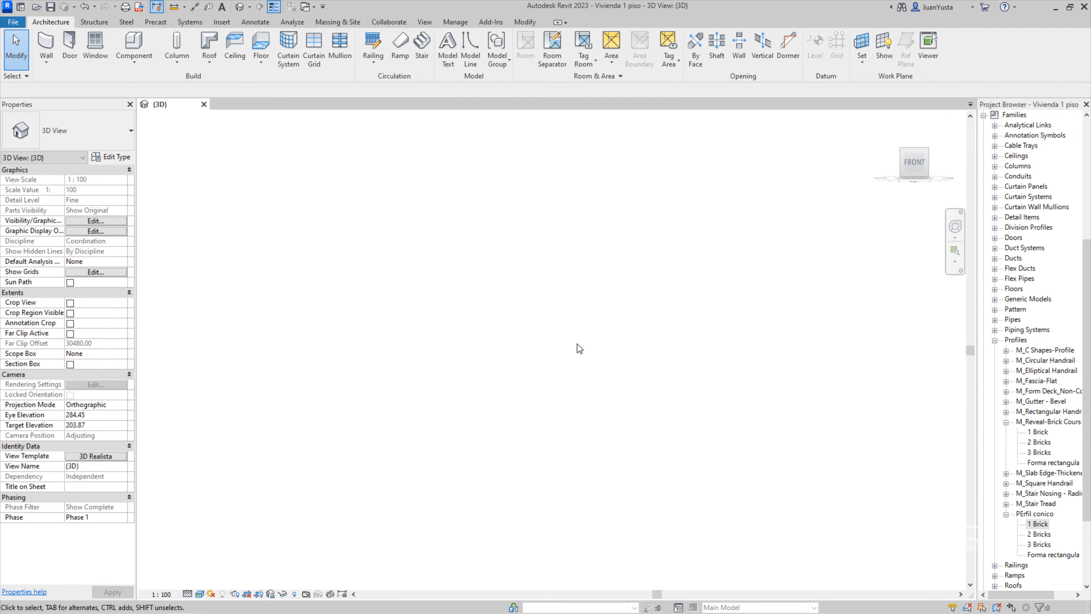
pyautogui.scroll(15, 423, 356)
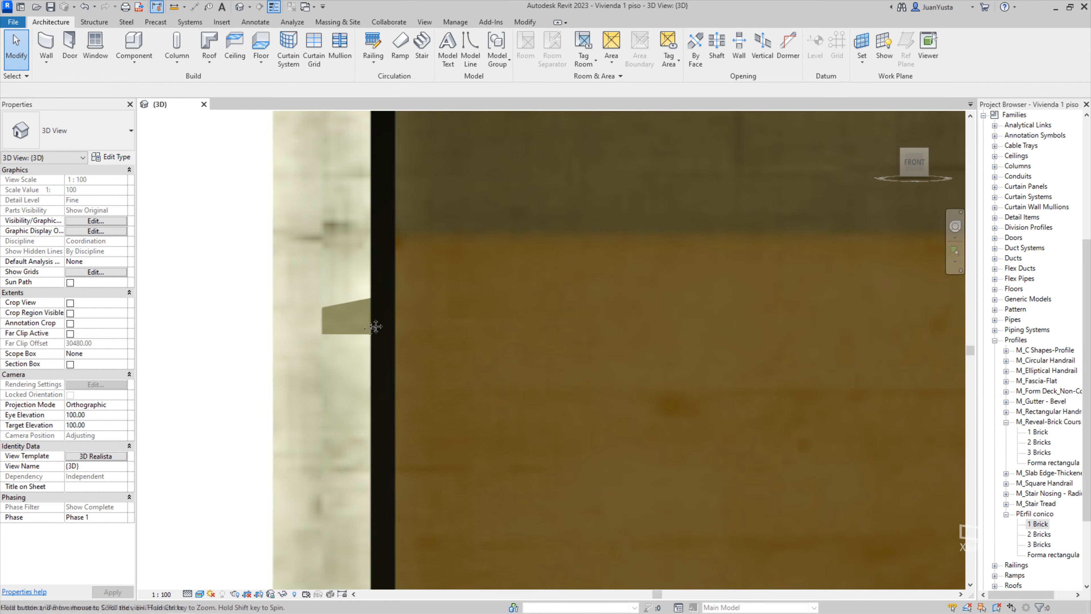
pyautogui.click(503, 267)
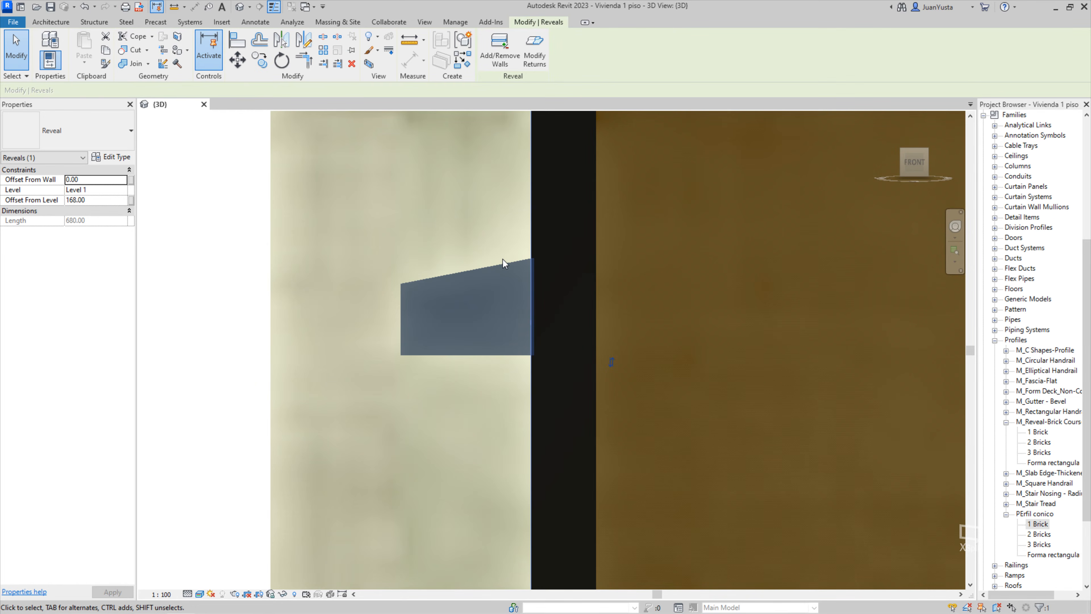
pyautogui.scroll(-10, 329, 293)
pyautogui.keyDown('shift'); pyautogui.moveTo(328, 293); pyautogui.dragTo(221, 377, button='middle'); pyautogui.keyUp('shift')
pyautogui.press('Escape')
pyautogui.scroll(12, 216, 366)
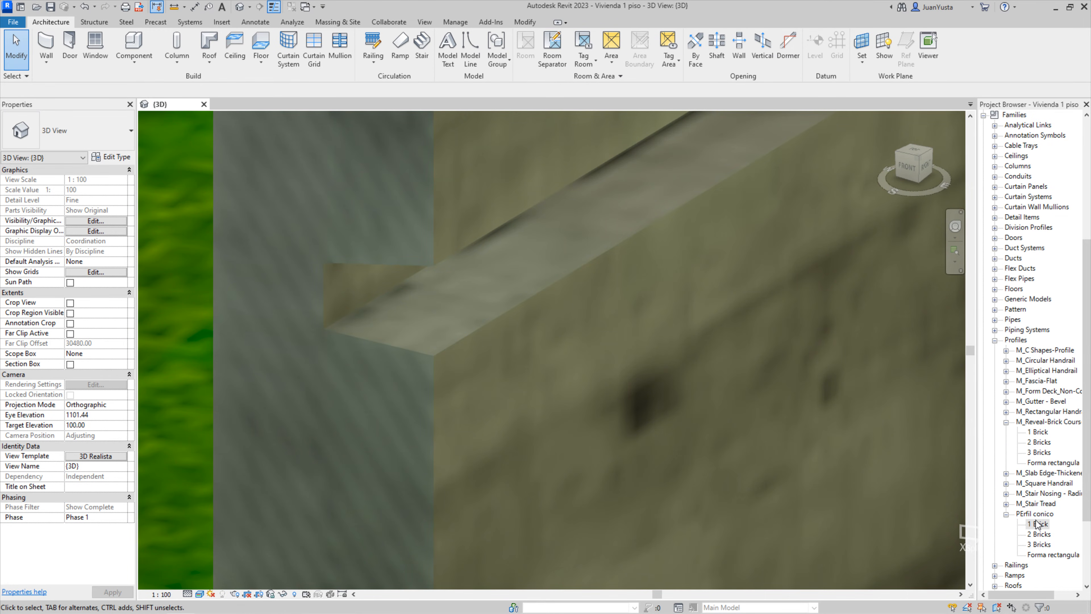
pyautogui.scroll(3, 1006, 268)
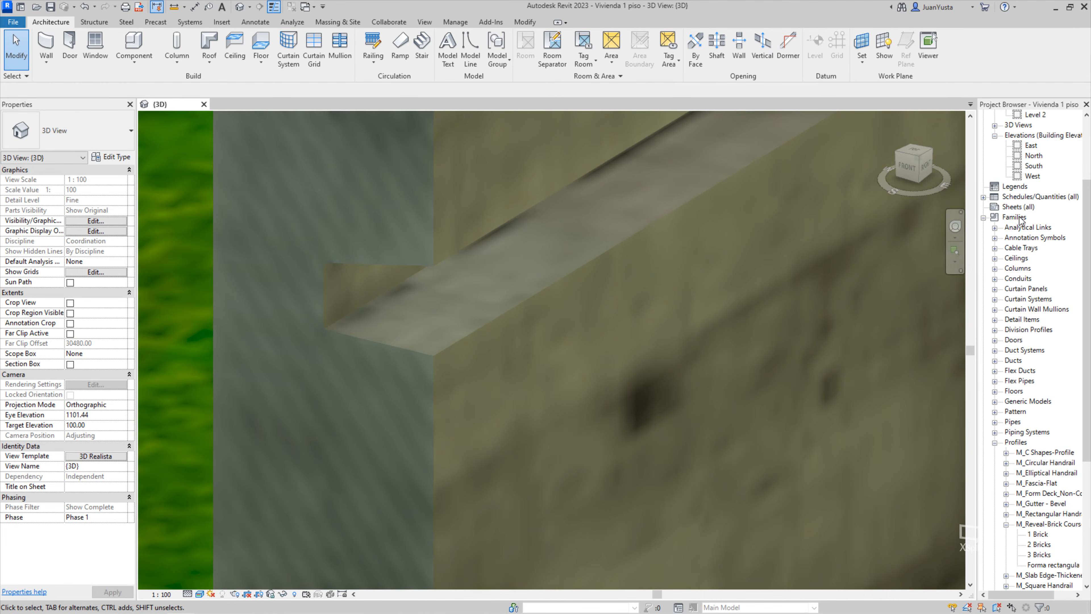
pyautogui.click(1019, 217)
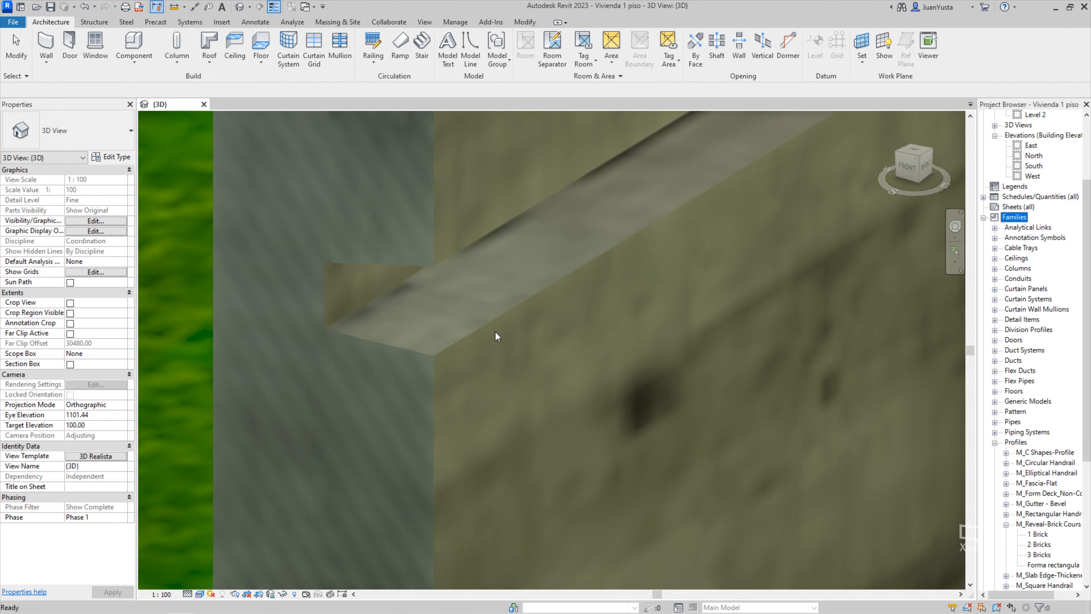
pyautogui.click(405, 279)
pyautogui.scroll(-4, 349, 362)
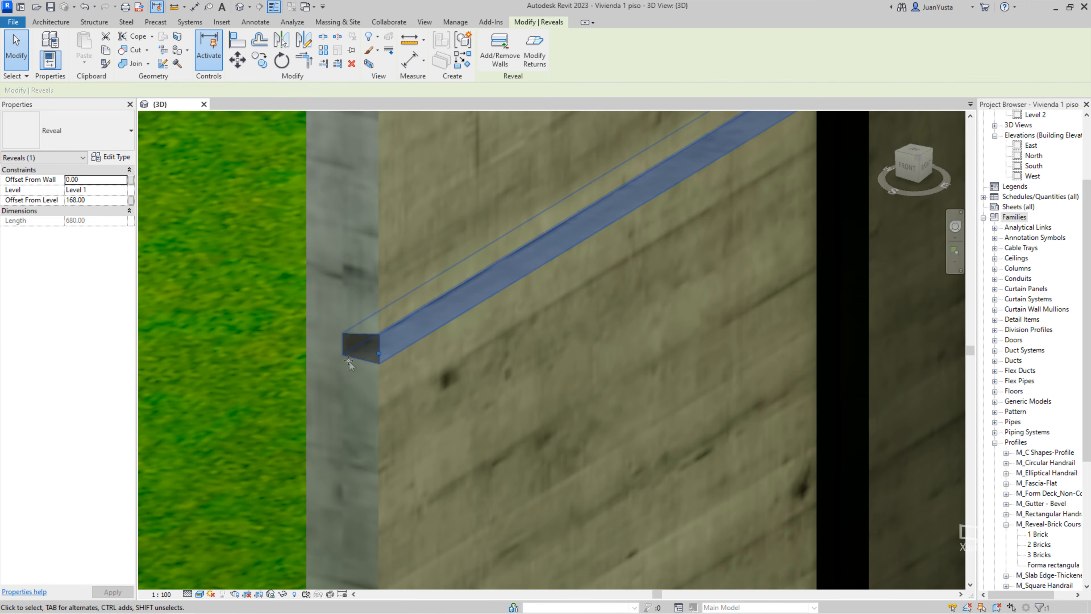
pyautogui.press('Escape')
# Place a vertical wall reveal on the terrace's end wall so that it crosses the horizontal one.
pyautogui.click(46, 61)
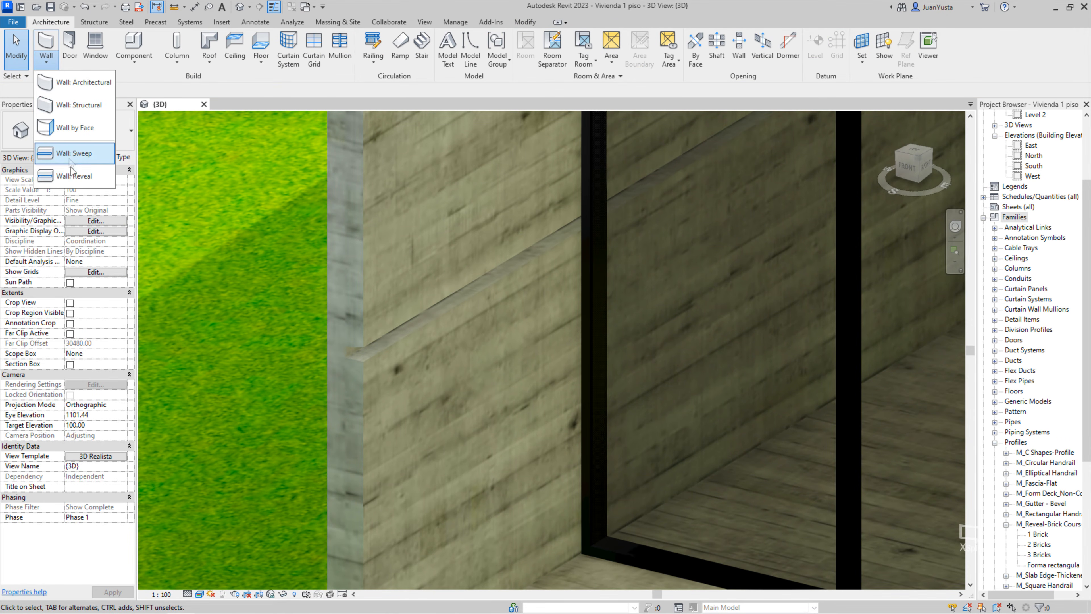
pyautogui.click(74, 175)
pyautogui.click(525, 49)
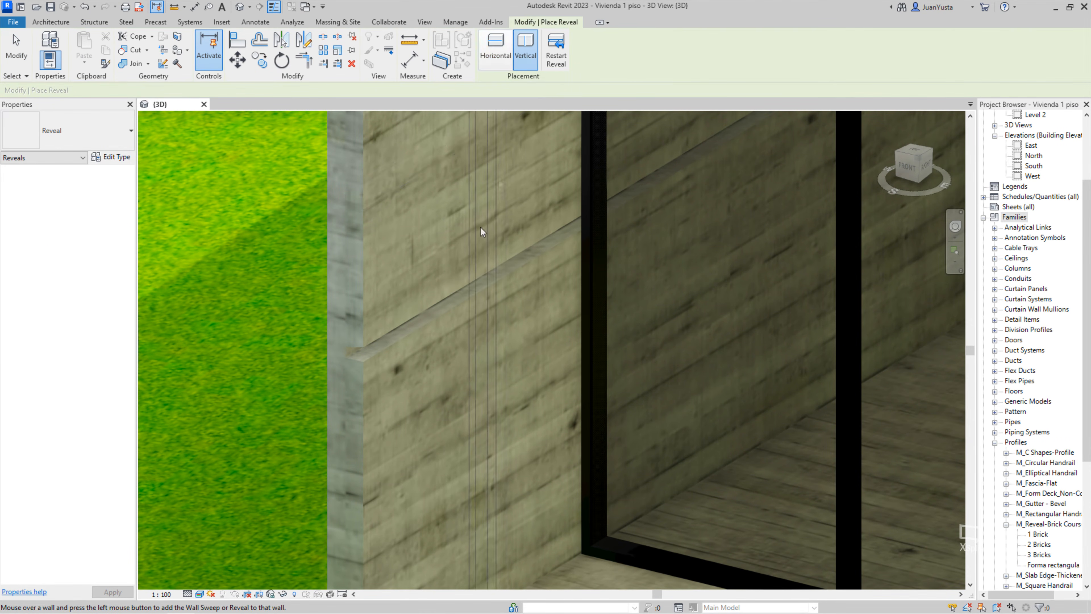
pyautogui.click(460, 382)
pyautogui.scroll(-3, 447, 387)
pyautogui.press('Escape')
# Examine up close how the vertical and horizontal reveals intersect on the end wall.
pyautogui.scroll(10, 446, 387)
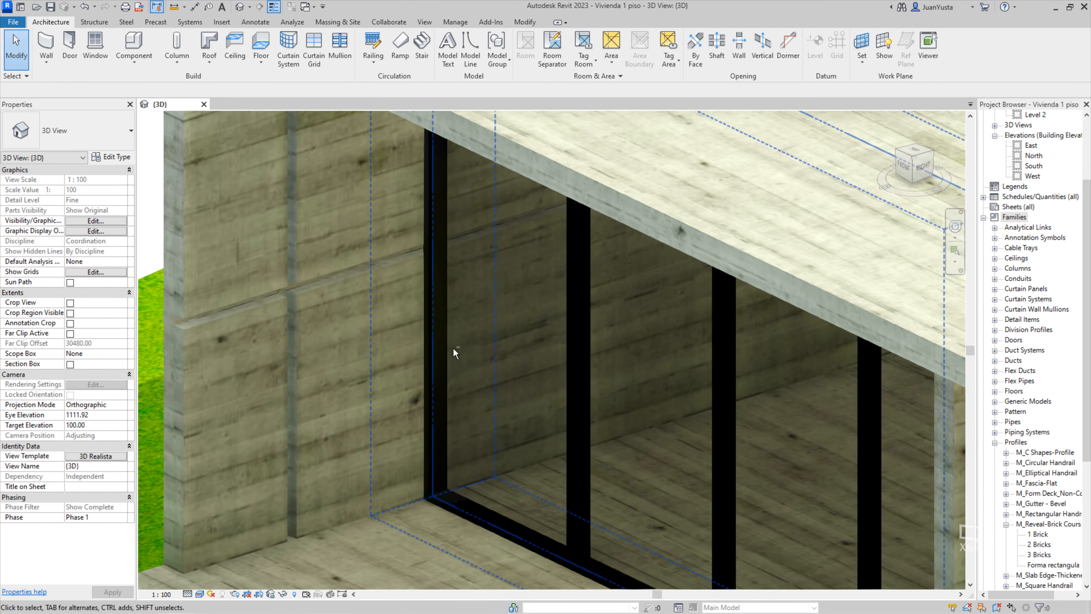
pyautogui.moveTo(453, 349); pyautogui.dragTo(518, 373, button='middle')
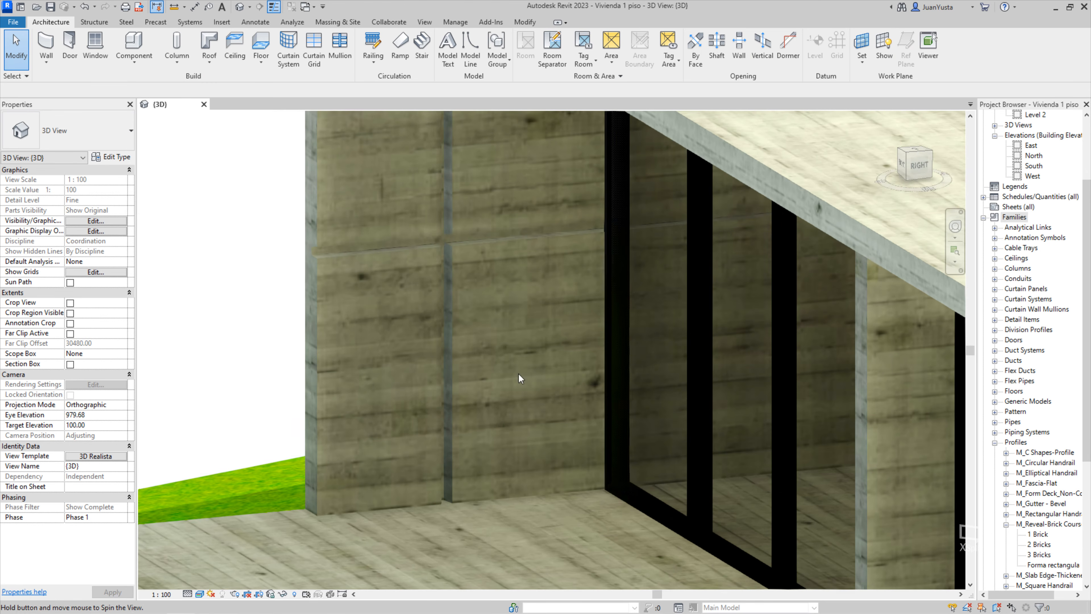
pyautogui.click(443, 273)
pyautogui.scroll(5, 466, 244)
pyautogui.press('Escape')
pyautogui.click(468, 253)
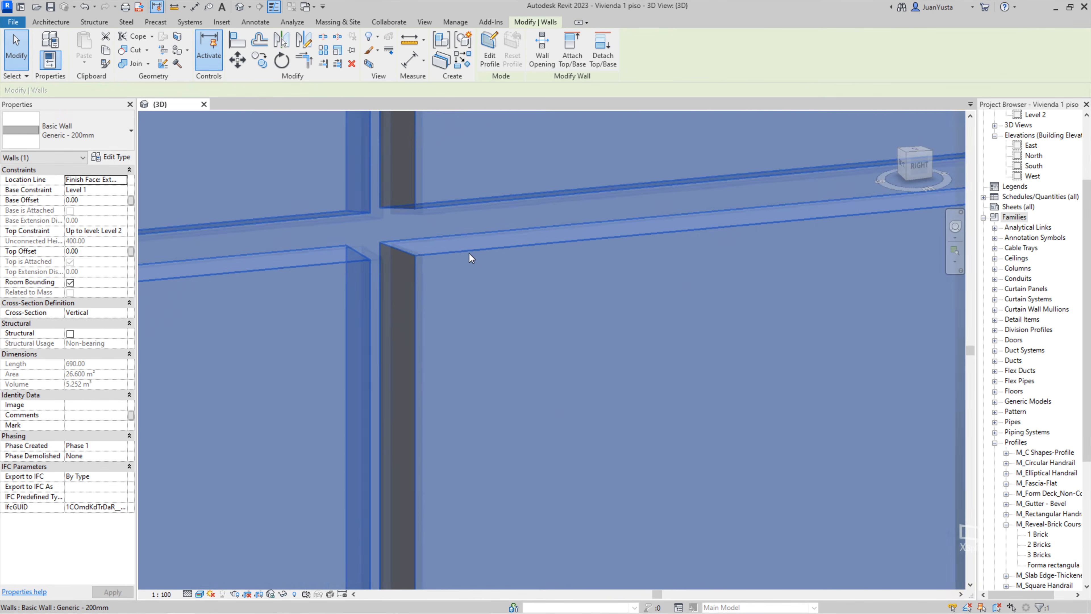
pyautogui.scroll(-5, 469, 253)
pyautogui.press('Escape')
pyautogui.scroll(3, 415, 248)
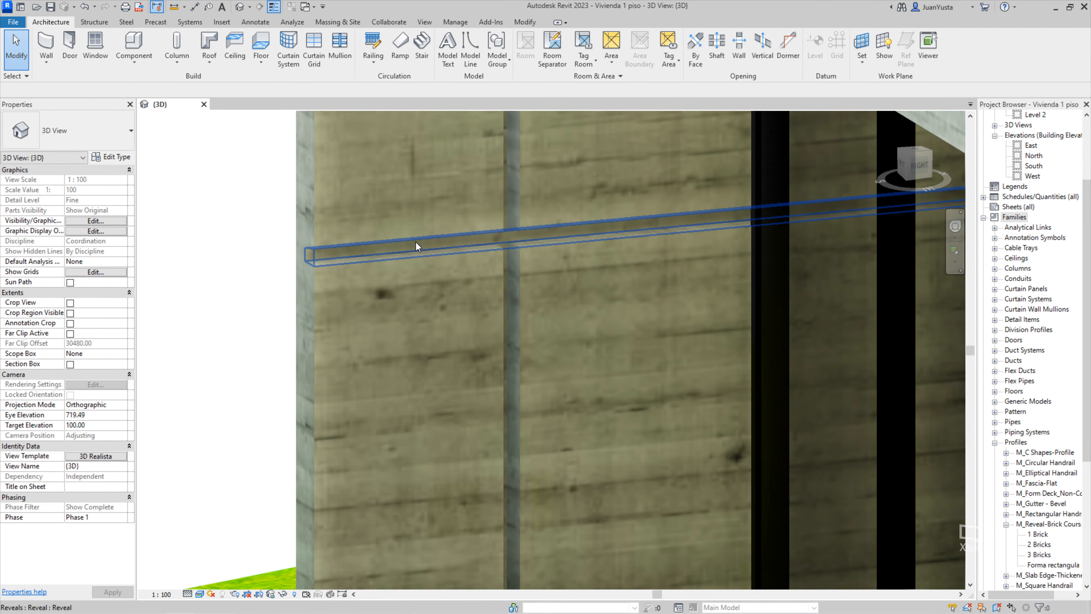
# Duplicate the horizontal reveal's type as Reveal 2.
pyautogui.click(415, 245)
pyautogui.click(106, 131)
pyautogui.click(106, 131)
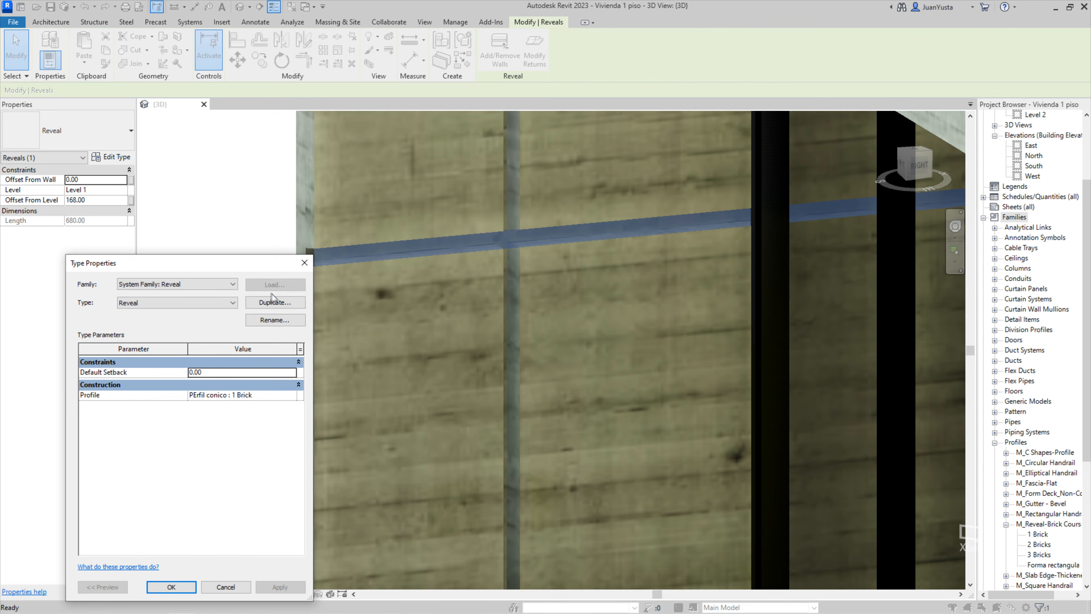
pyautogui.click(289, 302)
pyautogui.click(198, 455)
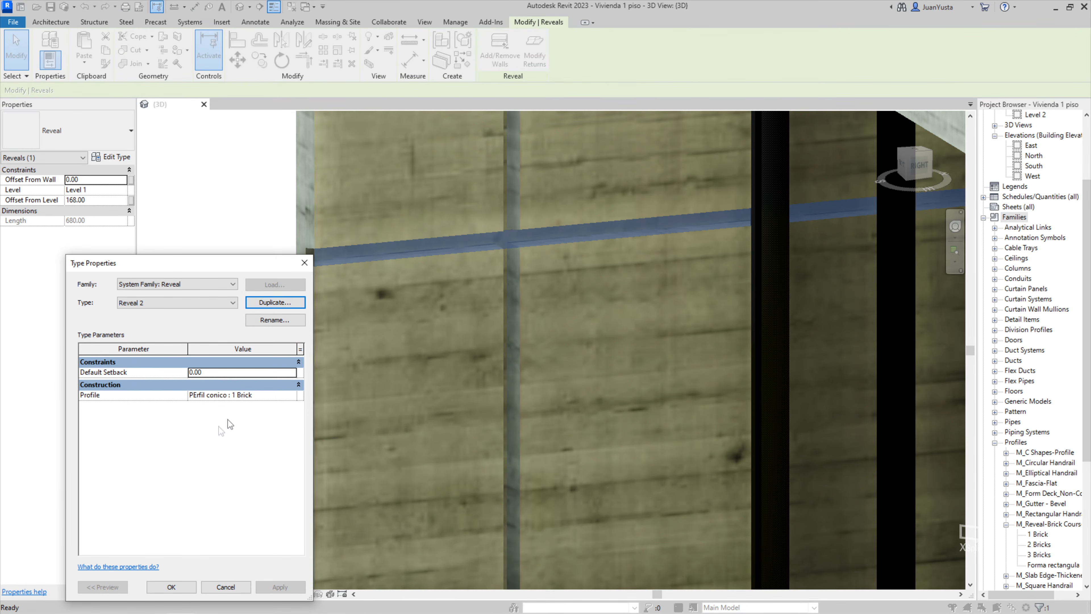
# Set the profile of the Reveal 2 type to PErfil conico : Forma rectangular and accept the change.
pyautogui.click(291, 397)
pyautogui.click(263, 449)
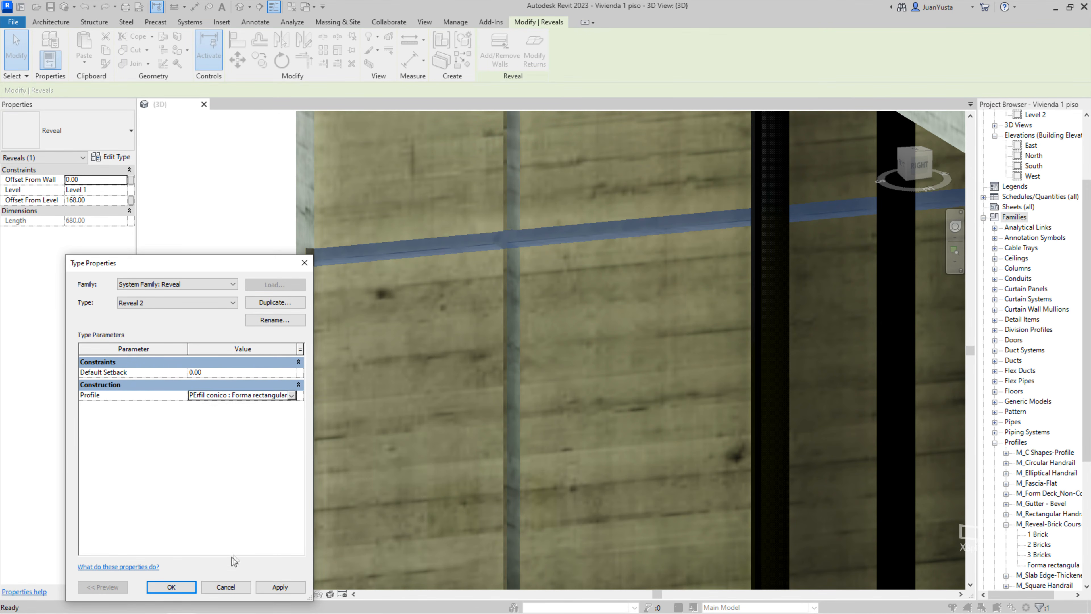
pyautogui.click(172, 587)
pyautogui.press('Escape')
pyautogui.keyDown('shift'); pyautogui.moveTo(385, 273); pyautogui.dragTo(473, 344, button='middle'); pyautogui.keyUp('shift')
pyautogui.scroll(3, 464, 329)
pyautogui.scroll(-3, 359, 342)
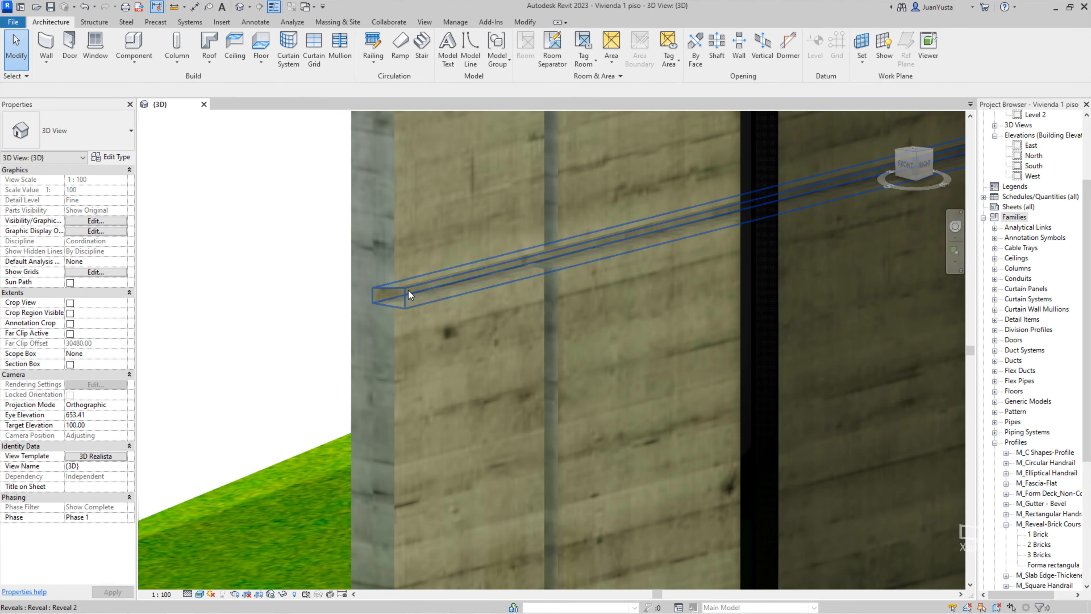
# Change the horizontal reveal's Reveal 2 type to the profile M_C Shapes-Profile : C250X30 and accept the change.
pyautogui.click(409, 291)
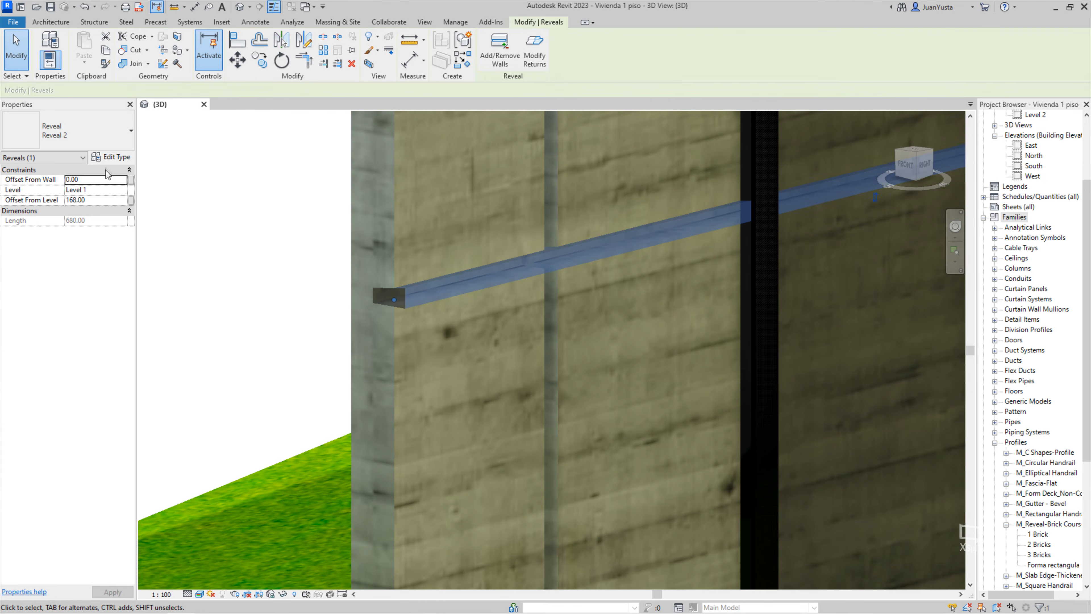
pyautogui.click(110, 158)
pyautogui.click(292, 395)
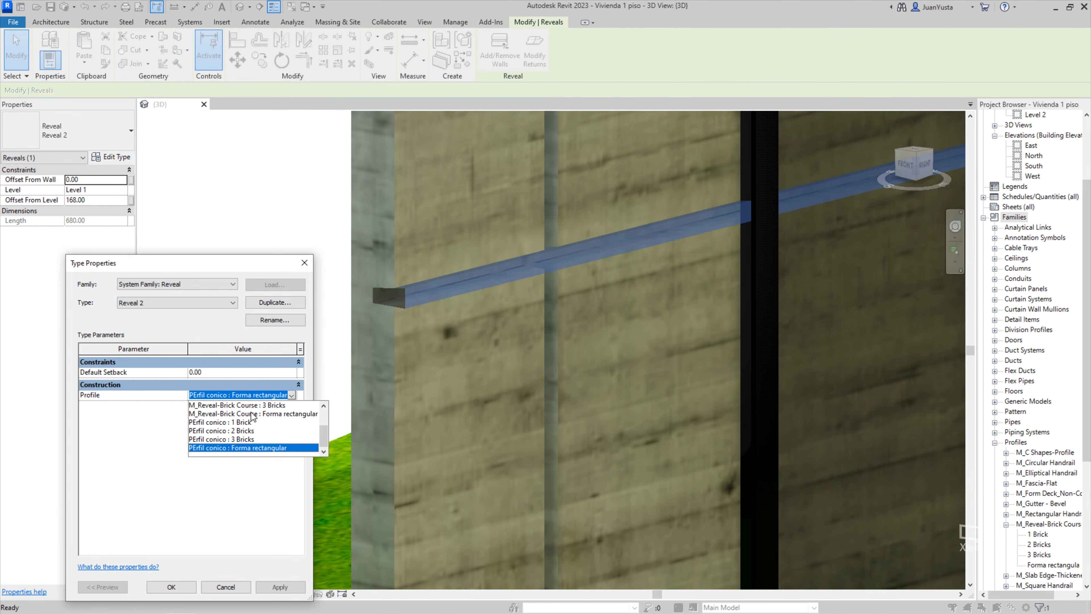
pyautogui.click(241, 414)
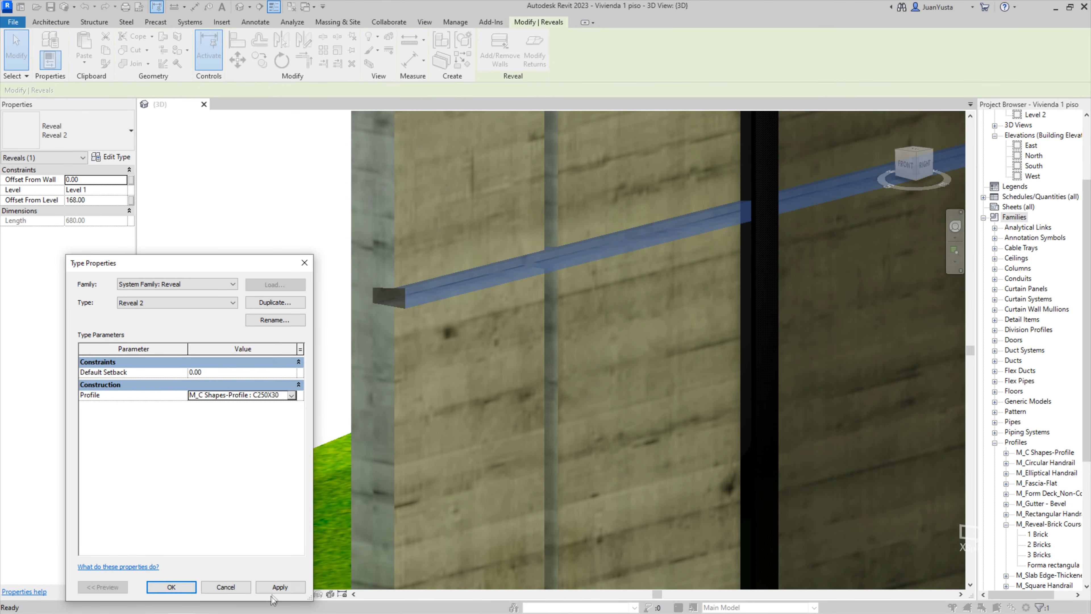
pyautogui.click(280, 587)
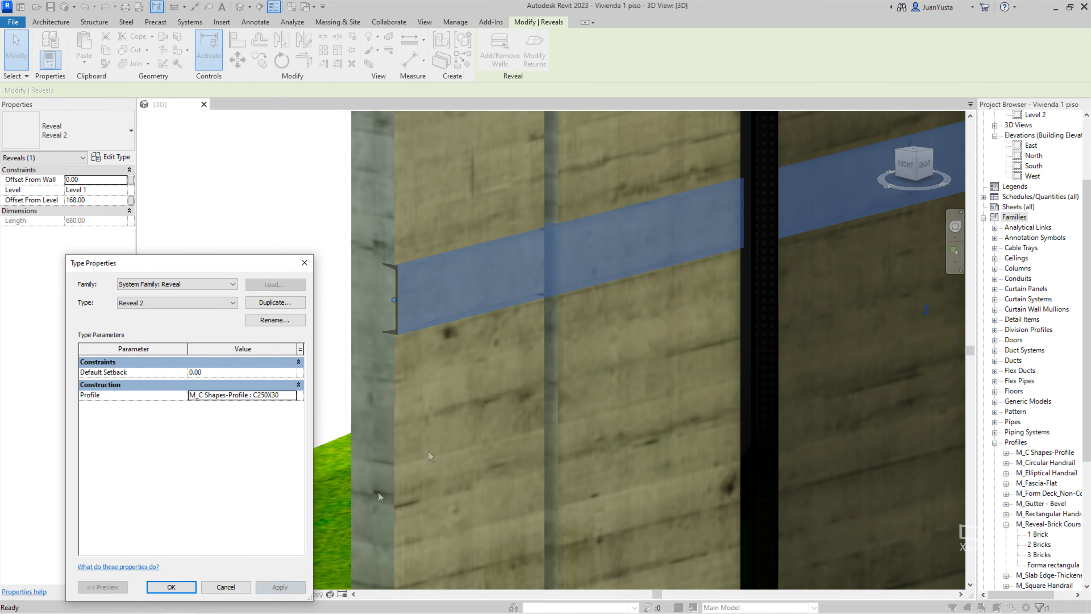
pyautogui.click(171, 586)
pyautogui.press('Escape')
# Examine the C-shaped reveal at the wall's end and where it crosses the vertical reveal.
pyautogui.moveTo(487, 344); pyautogui.dragTo(623, 275, button='middle')
pyautogui.scroll(5, 518, 293)
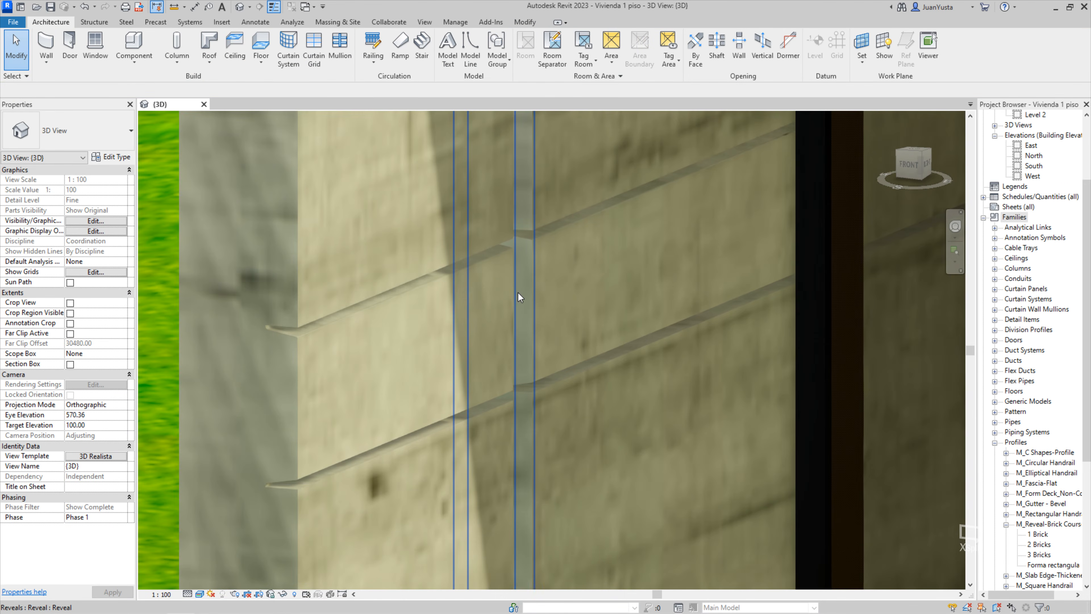
pyautogui.scroll(-6, 416, 273)
pyautogui.keyDown('shift'); pyautogui.moveTo(416, 273); pyautogui.dragTo(687, 327, button='middle'); pyautogui.keyUp('shift')
pyautogui.scroll(4, 359, 272)
pyautogui.click(447, 302)
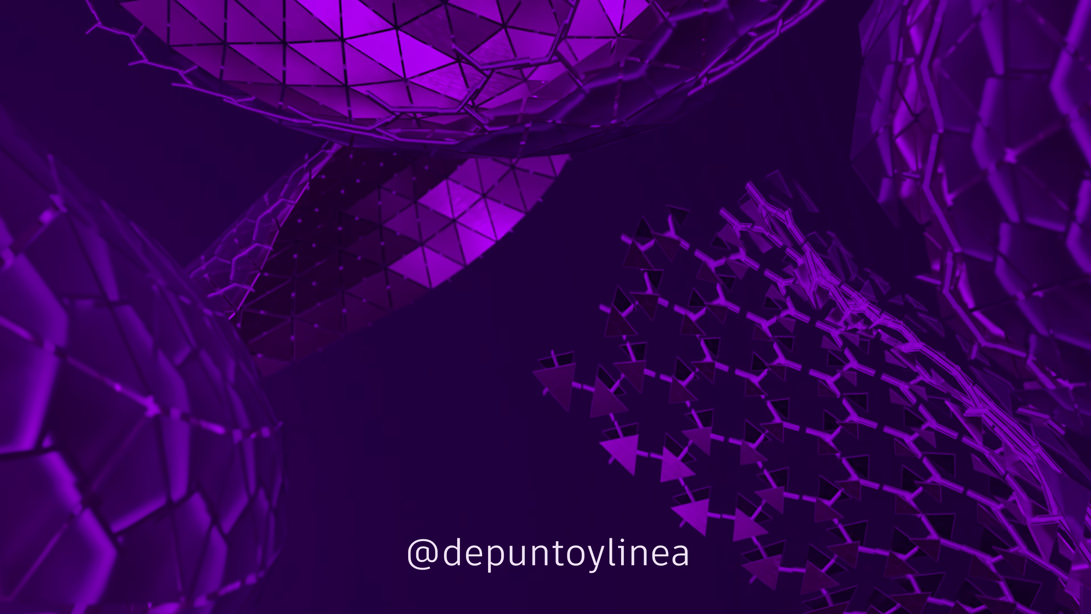